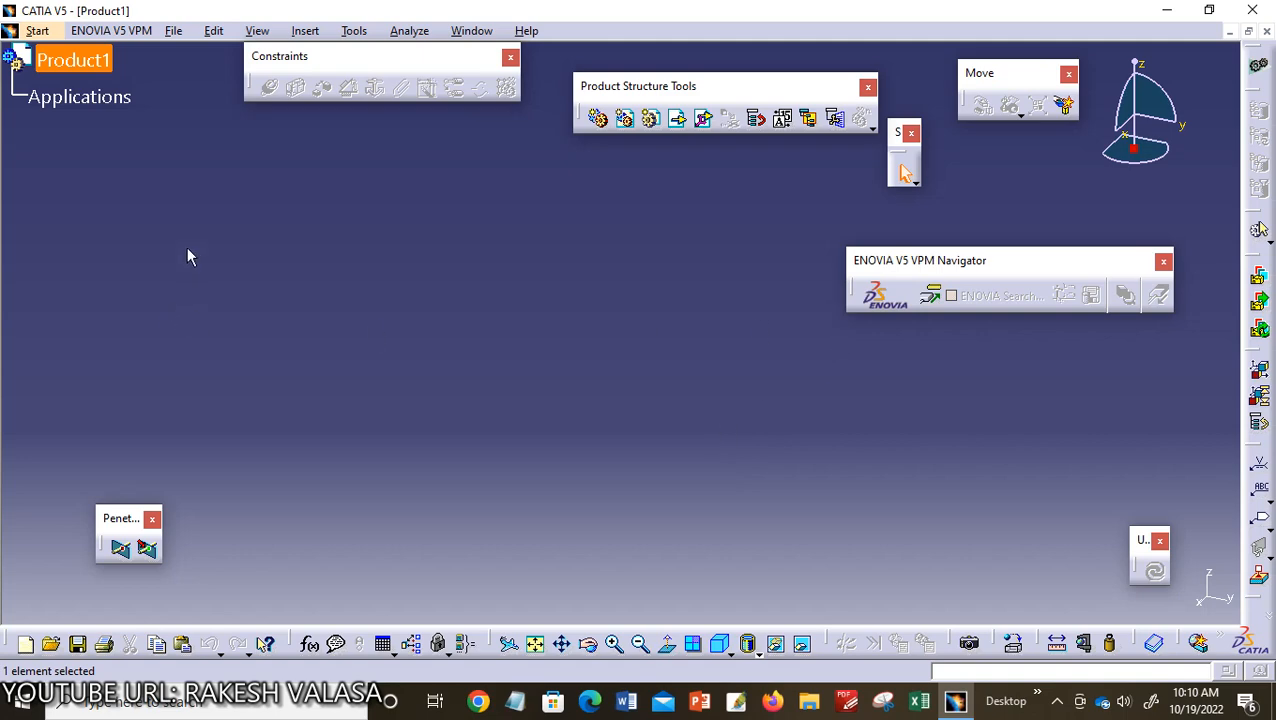
Create a new product in the Assembly Design workbench
left_click(37, 31)
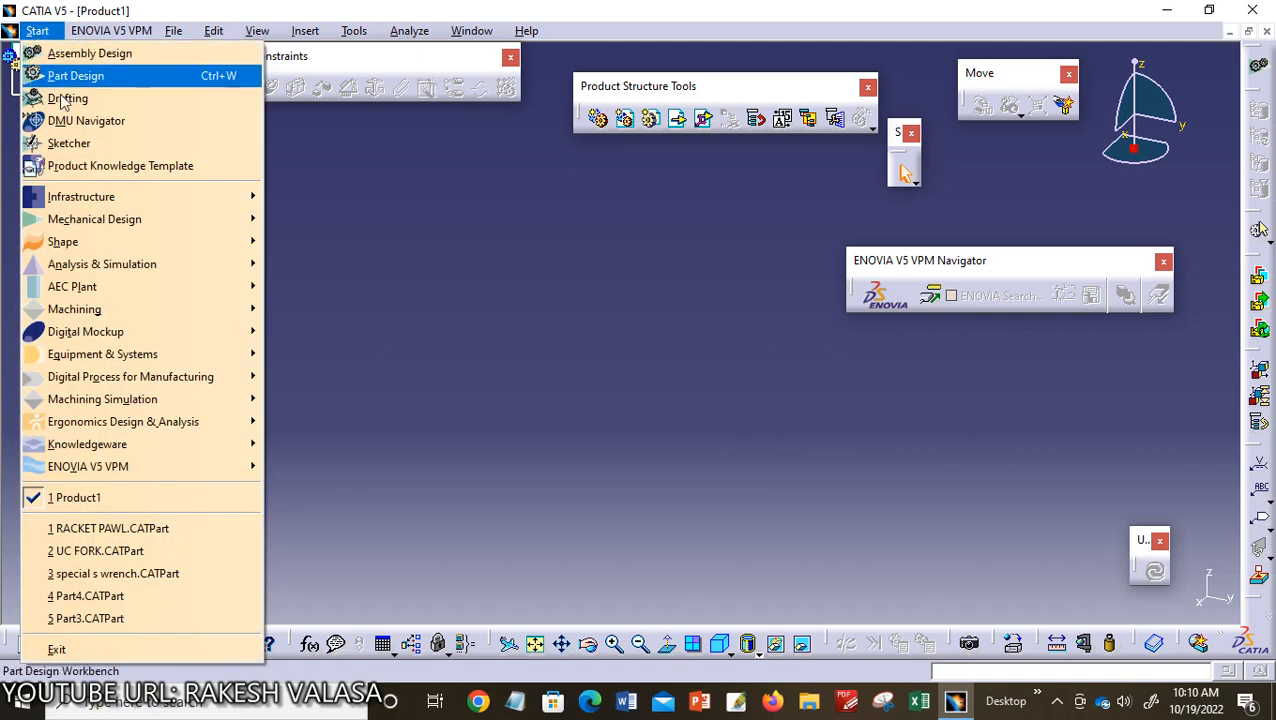
mouse_move(202, 224)
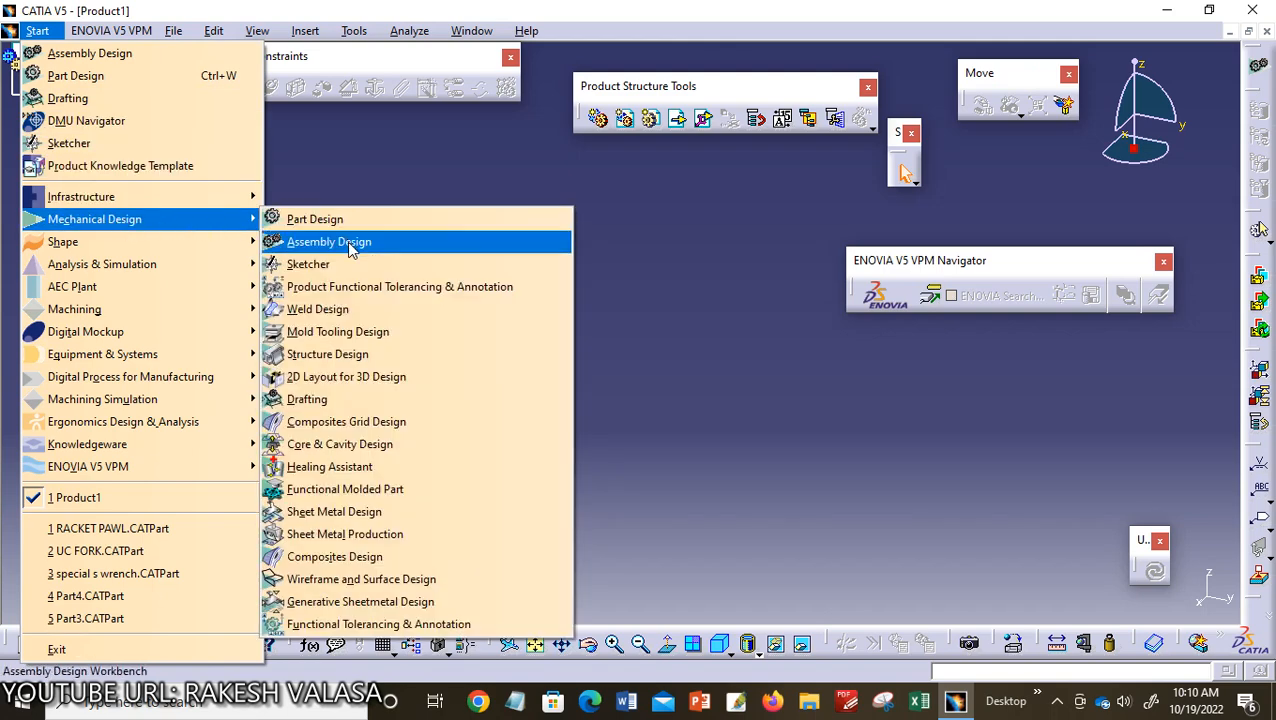
left_click(351, 245)
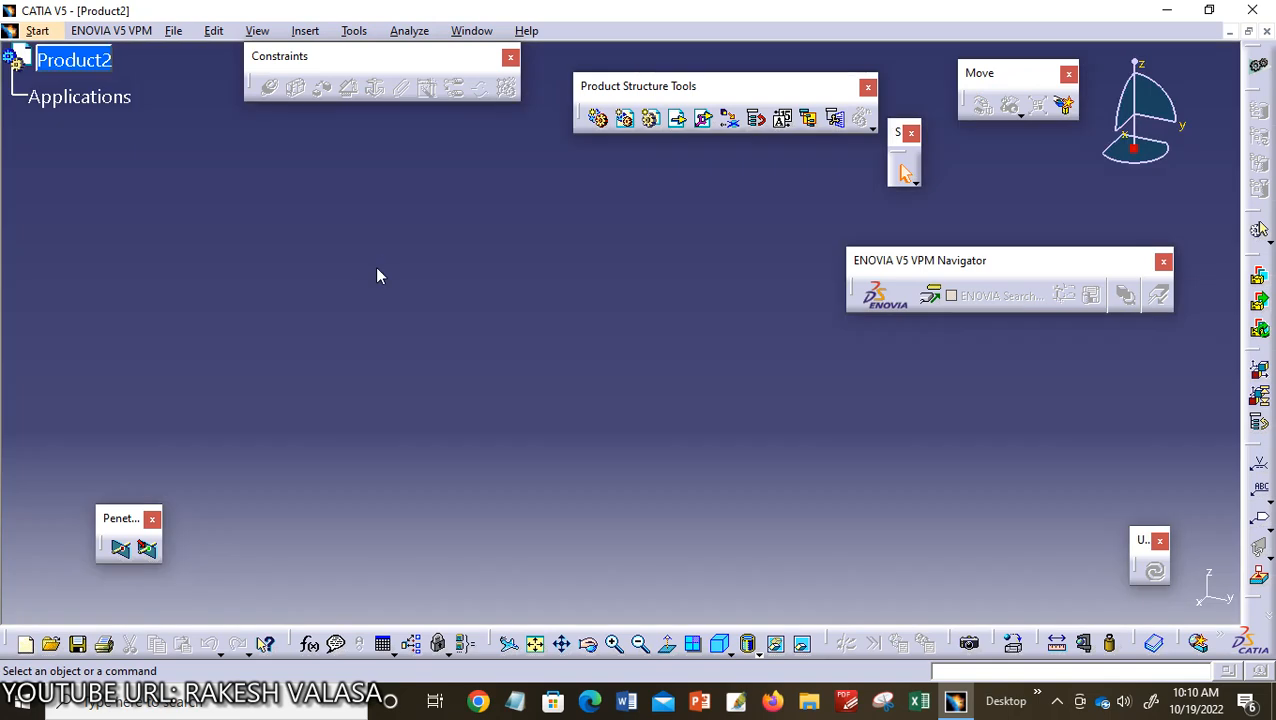
left_click(214, 32)
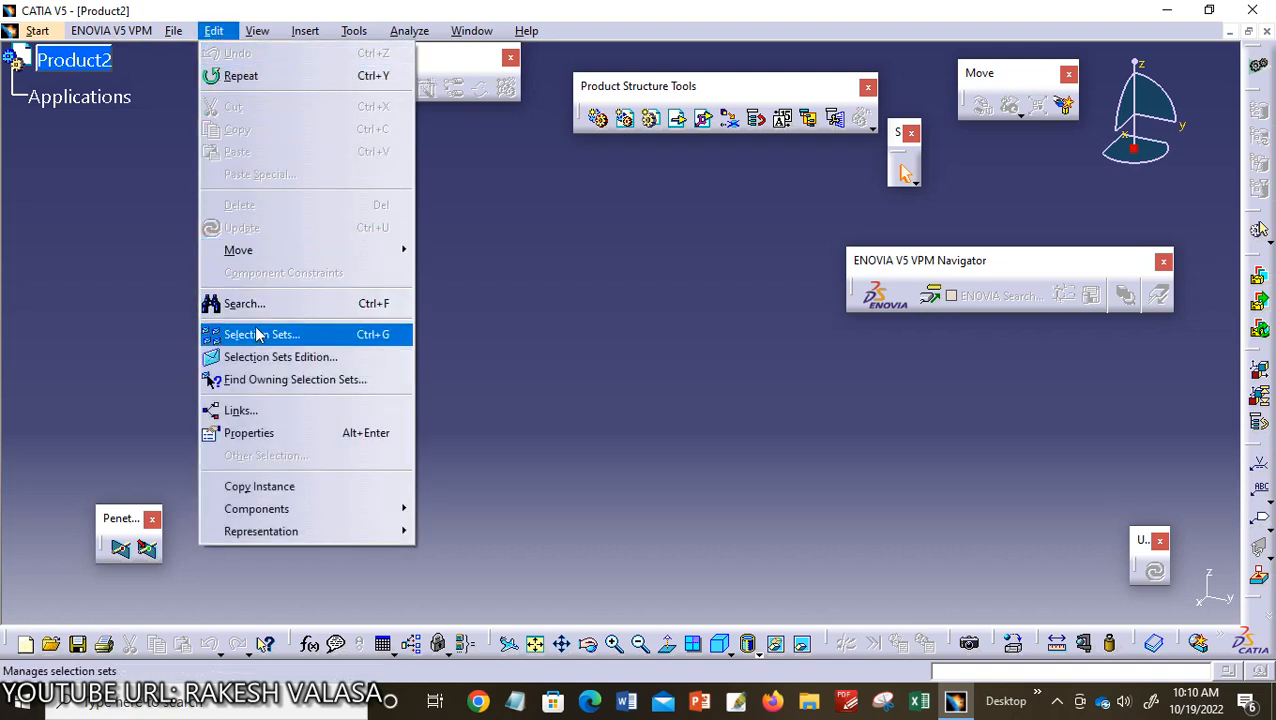
mouse_move(266, 254)
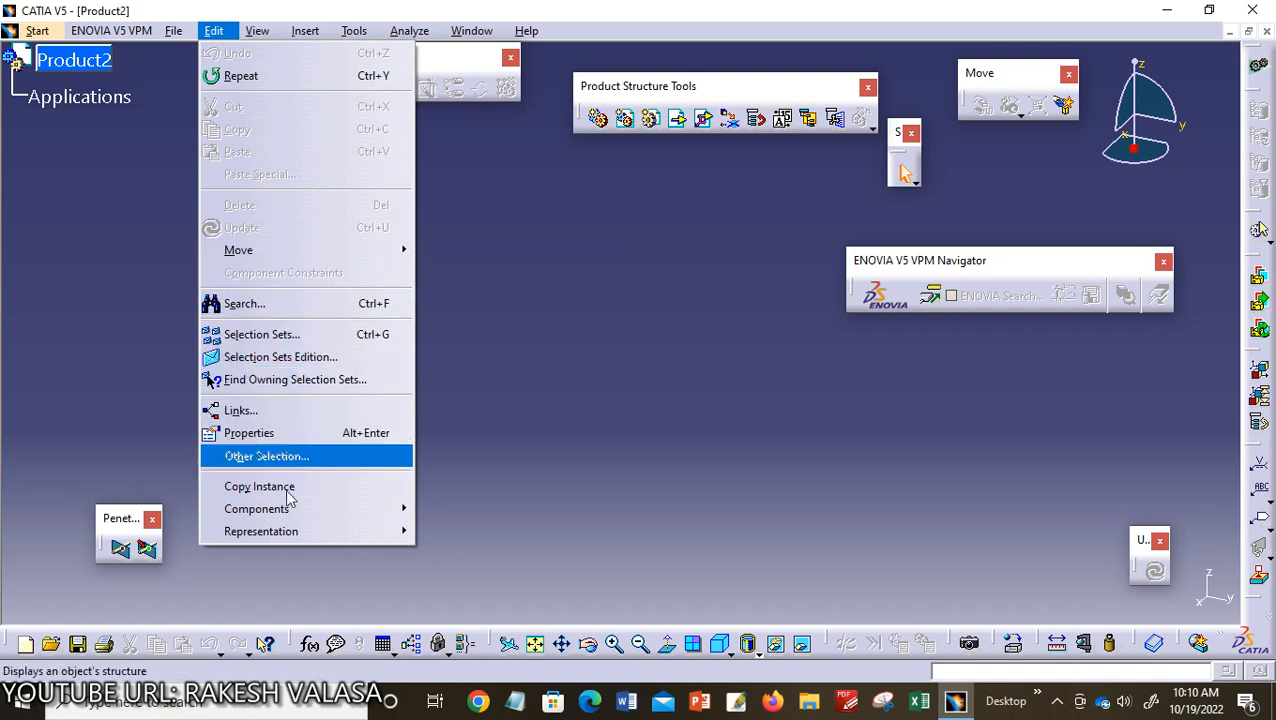
mouse_move(295, 512)
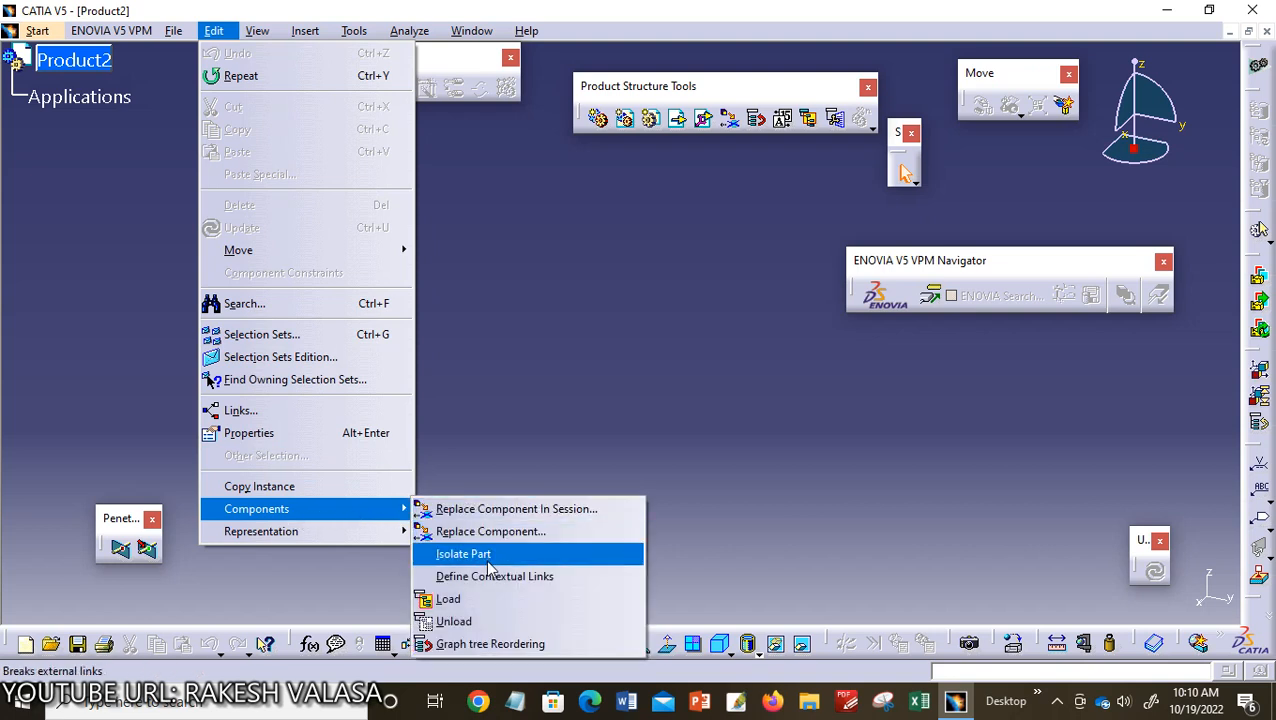
key("Escape")
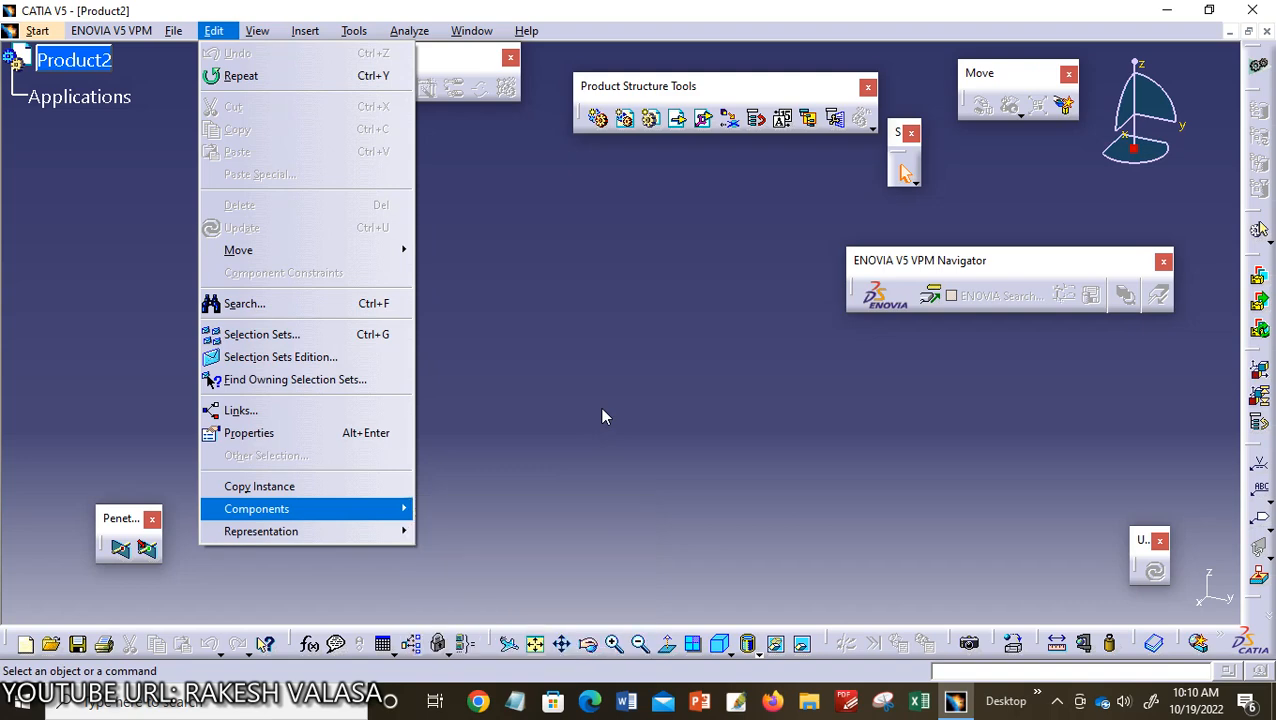
key("Escape")
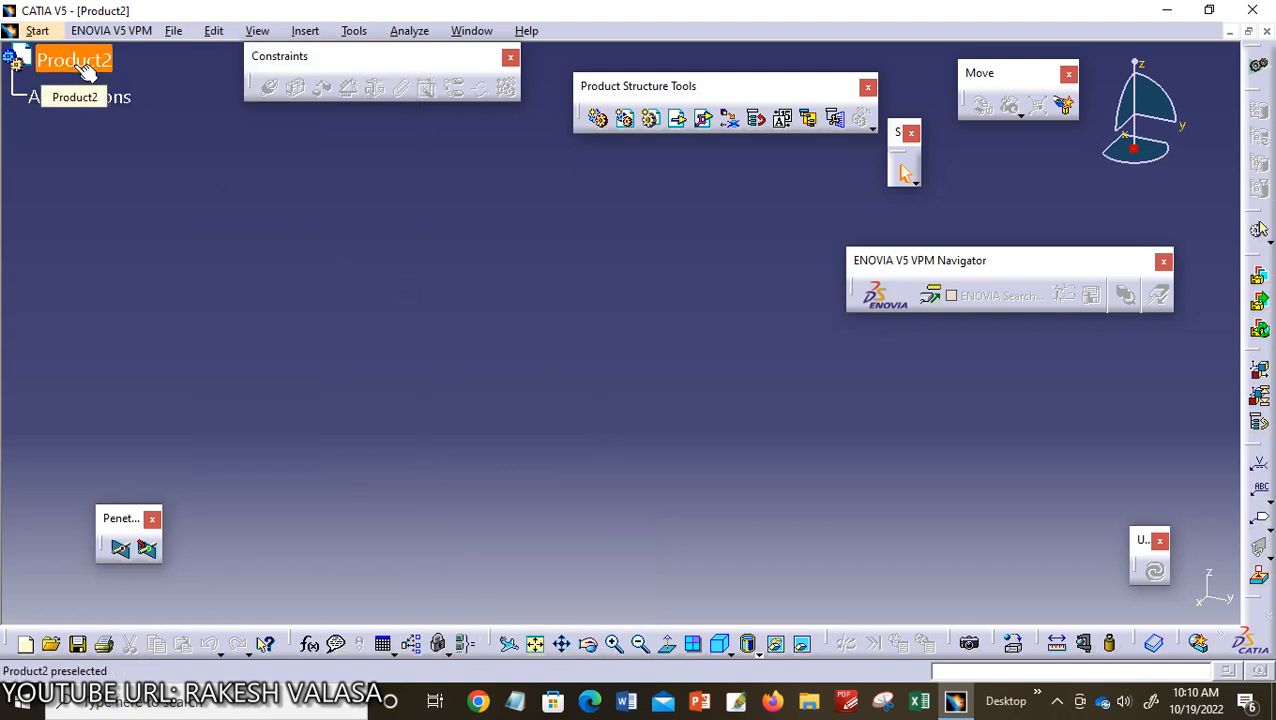
Insert the existing components Part1.CATPart through Part4.CATPart from the ASSEMBLY folder into Product2
right_click(87, 72)
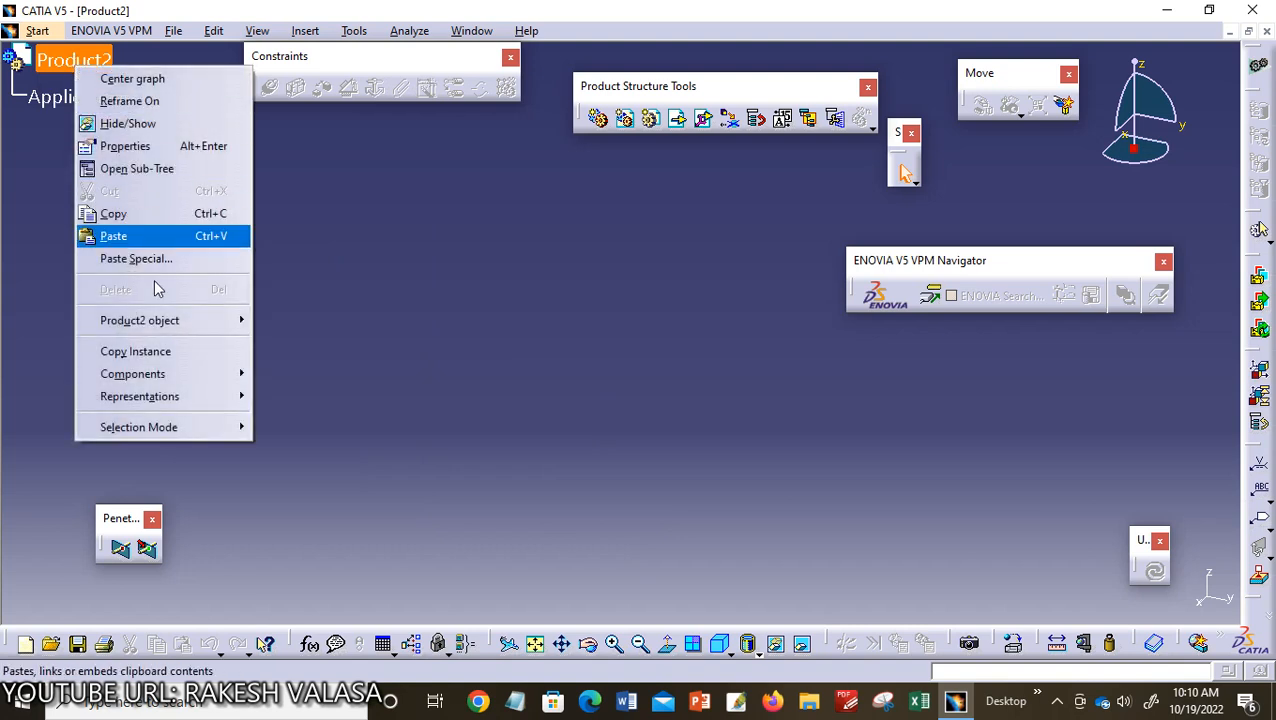
mouse_move(180, 374)
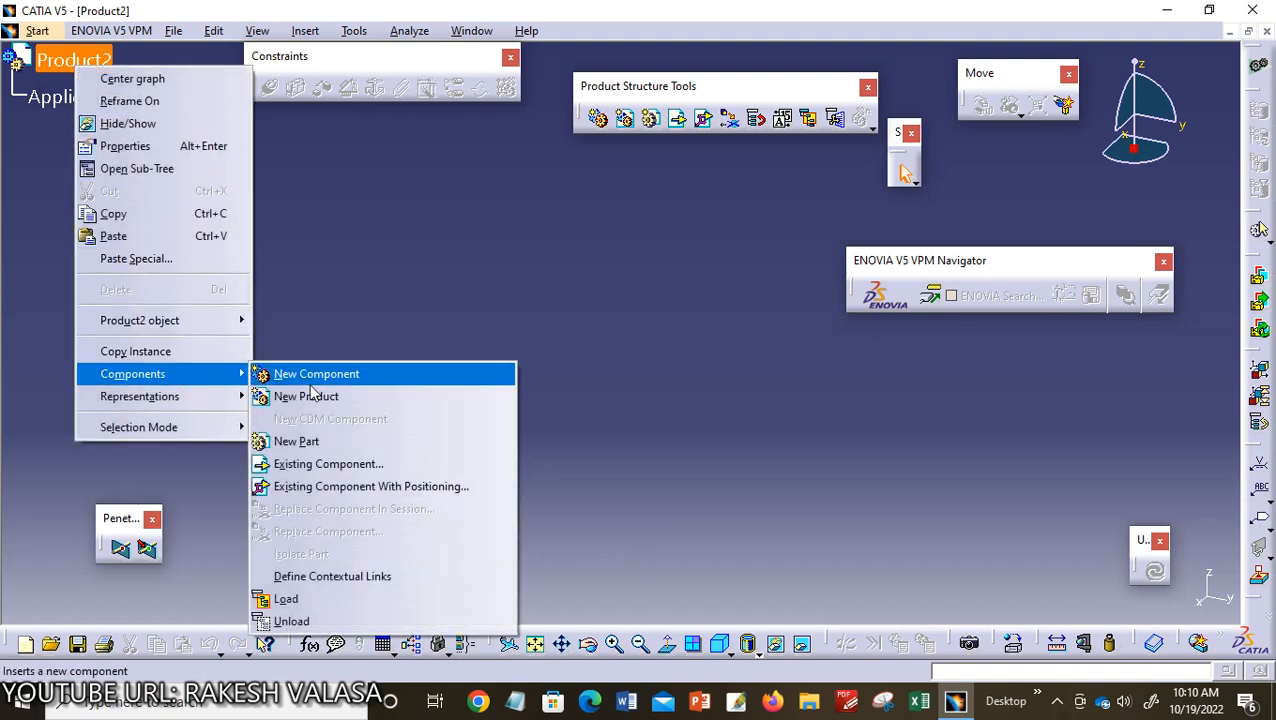
left_click(329, 465)
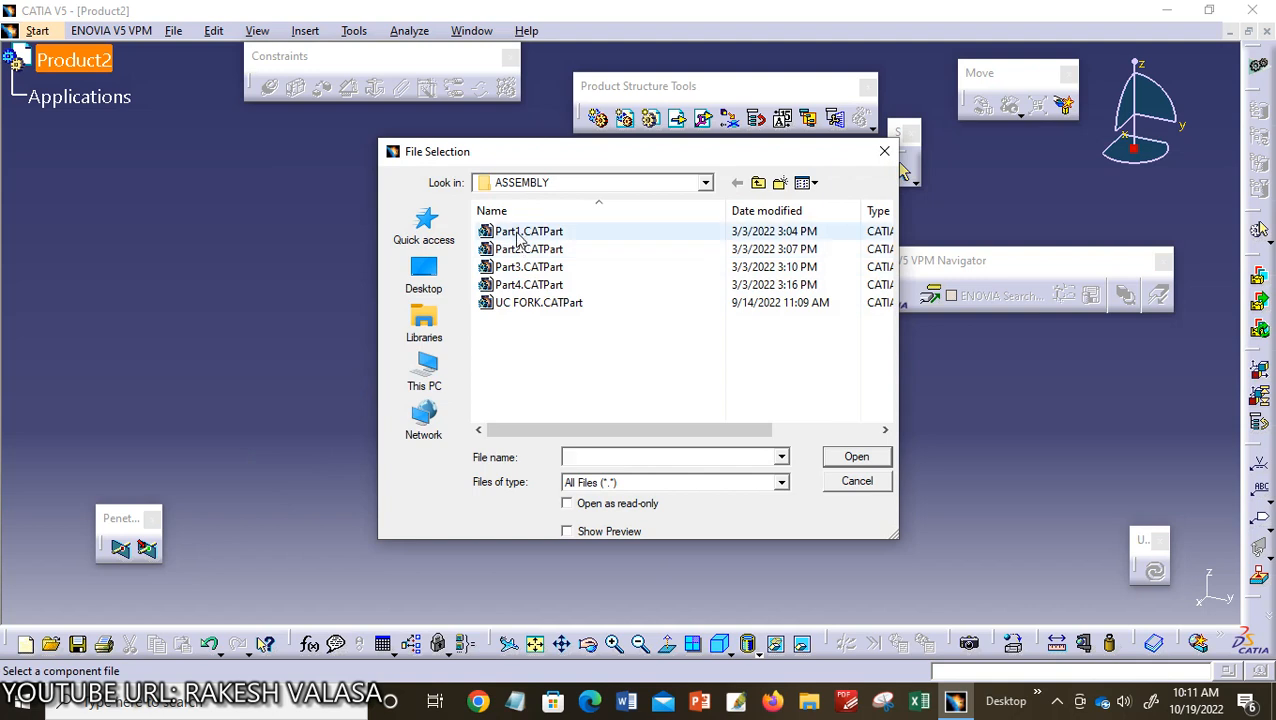
left_click(518, 235)
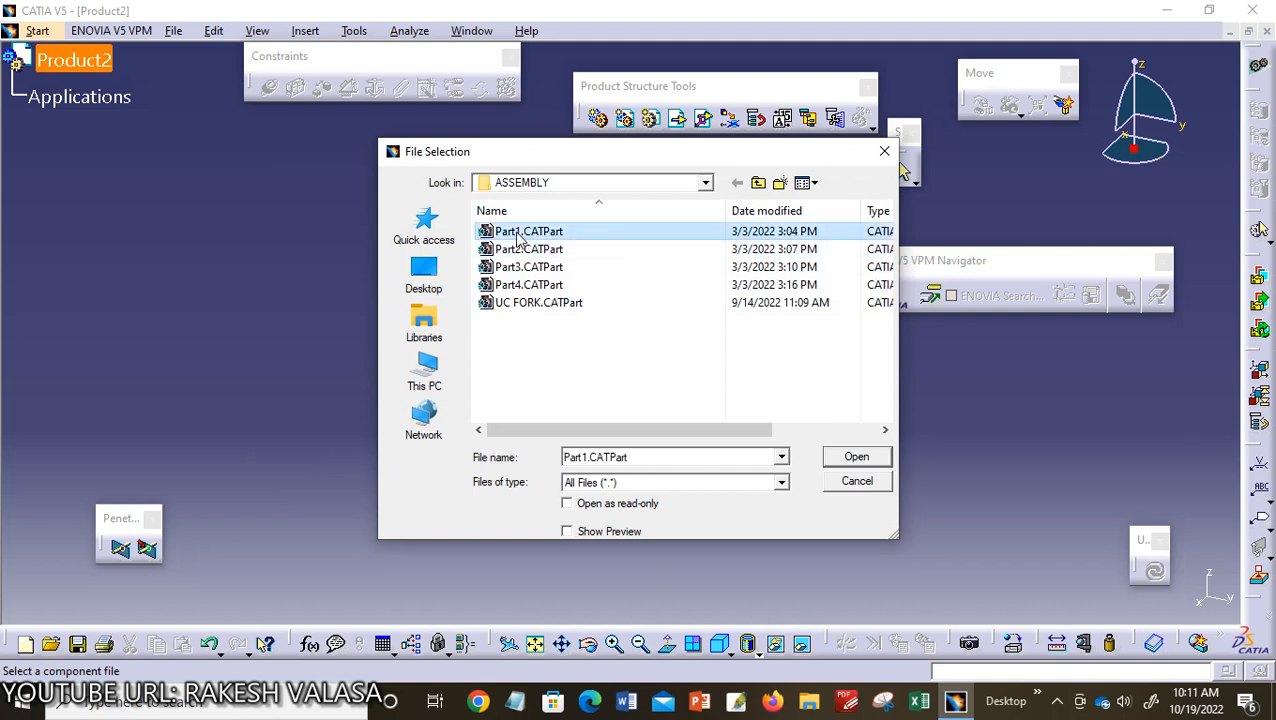
left_click(518, 285, "shift")
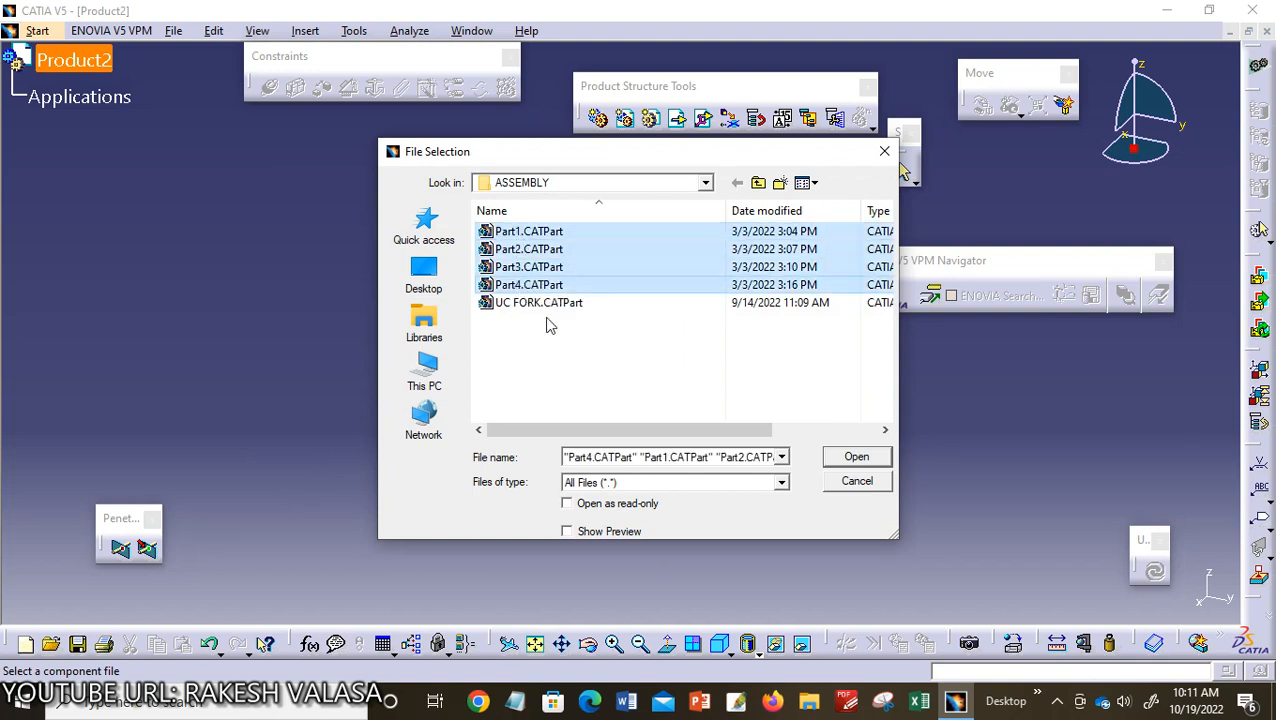
left_click(853, 457)
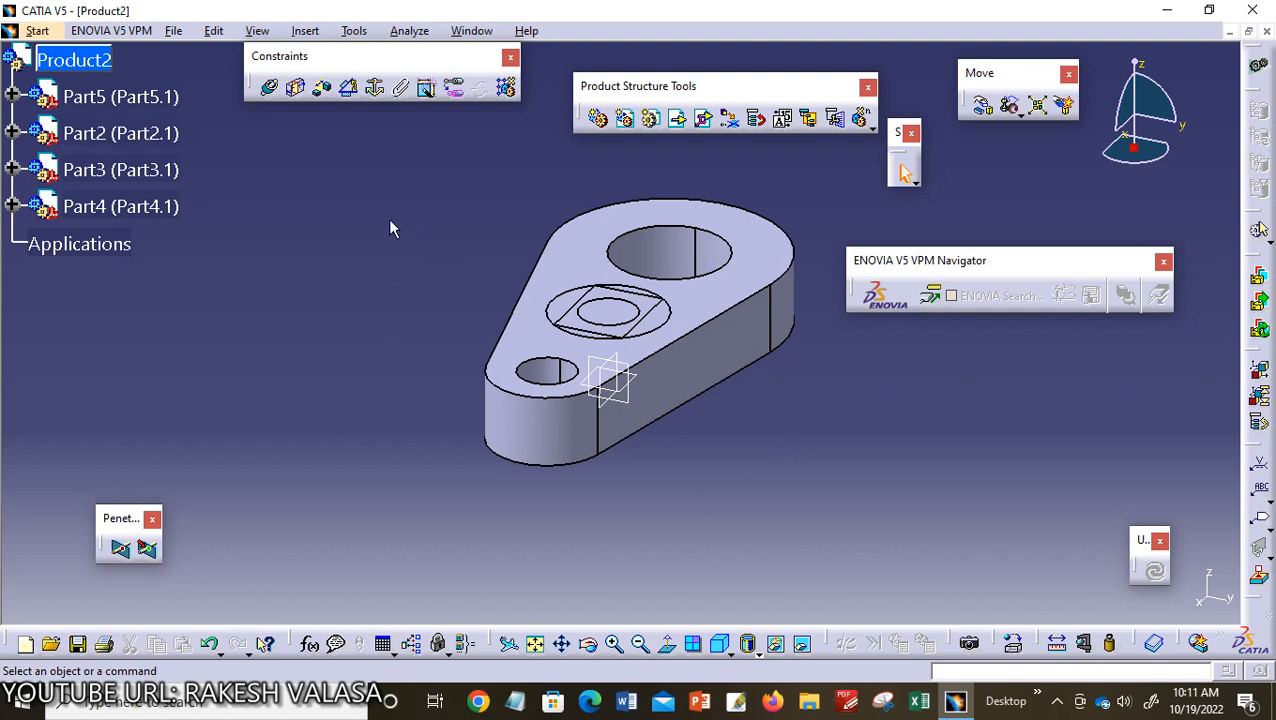
left_click(214, 31)
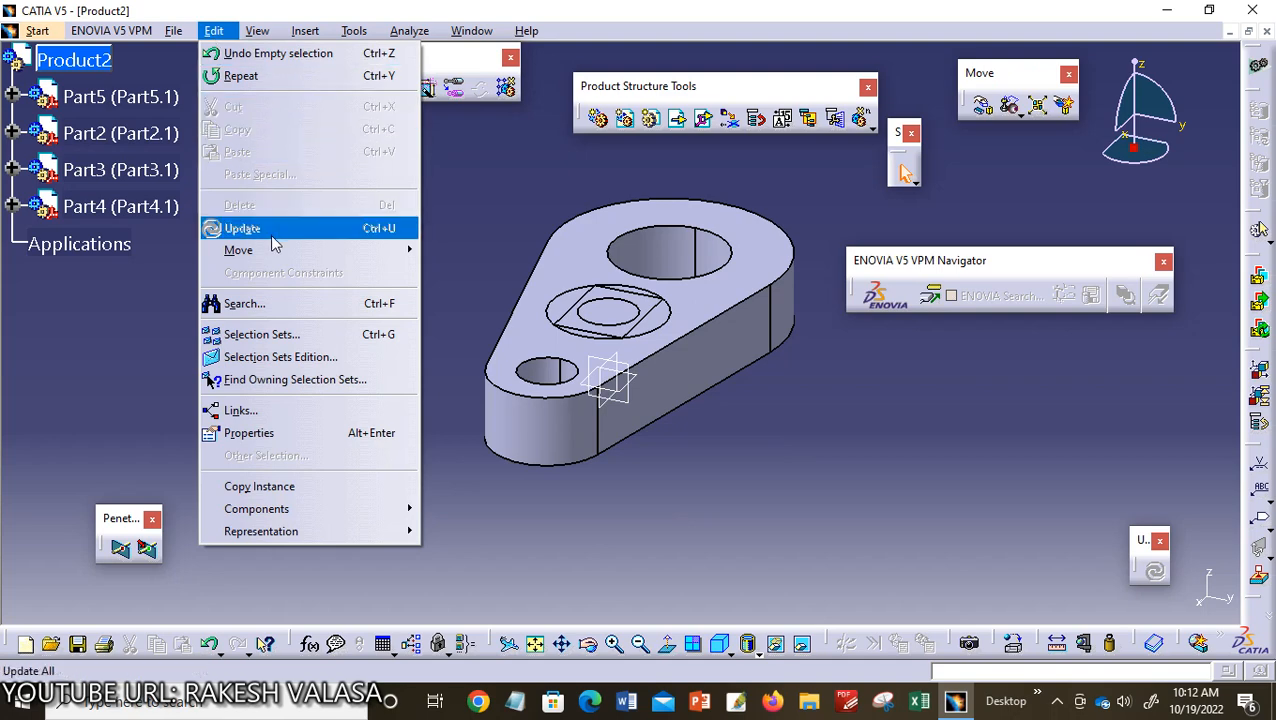
mouse_move(280, 252)
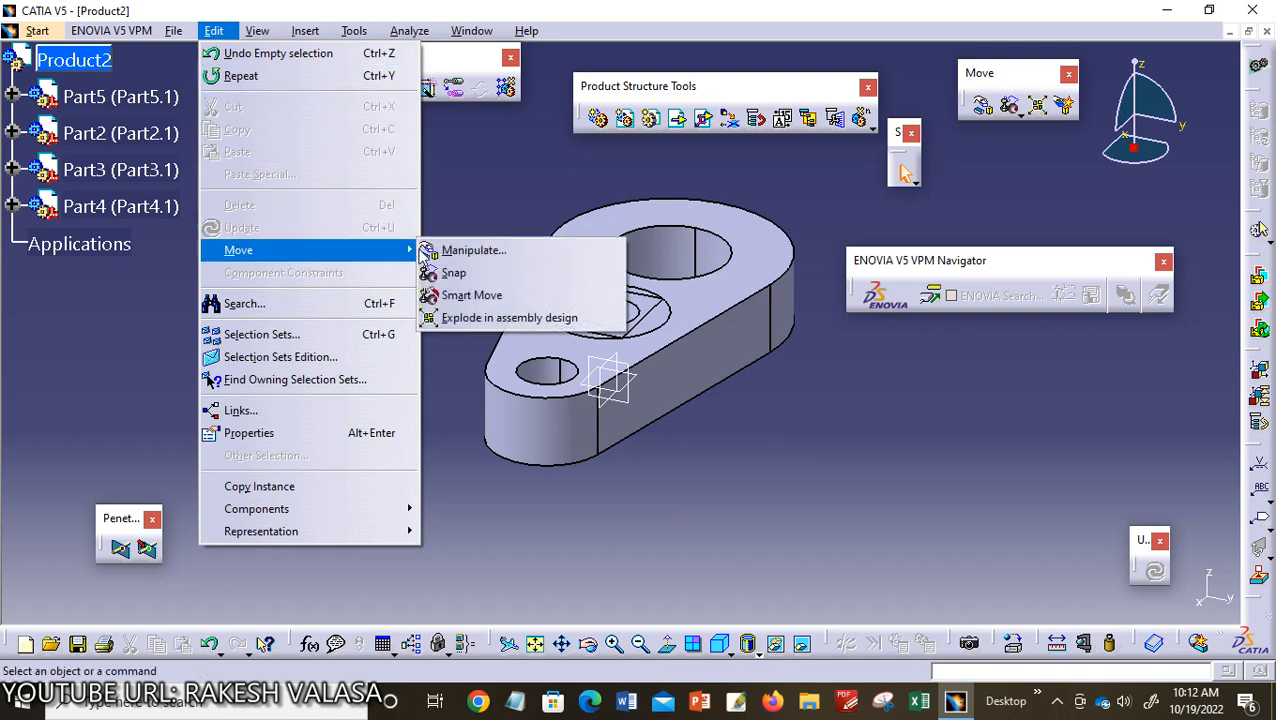
left_click(470, 252)
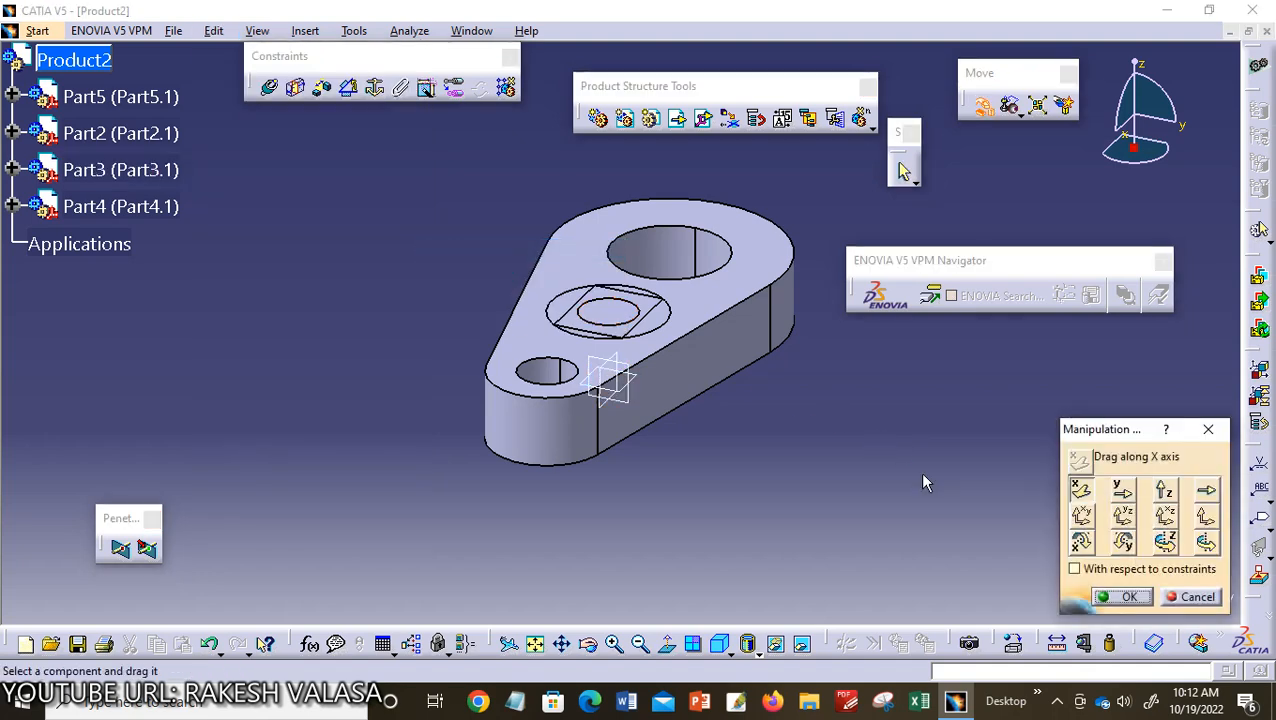
key("Escape")
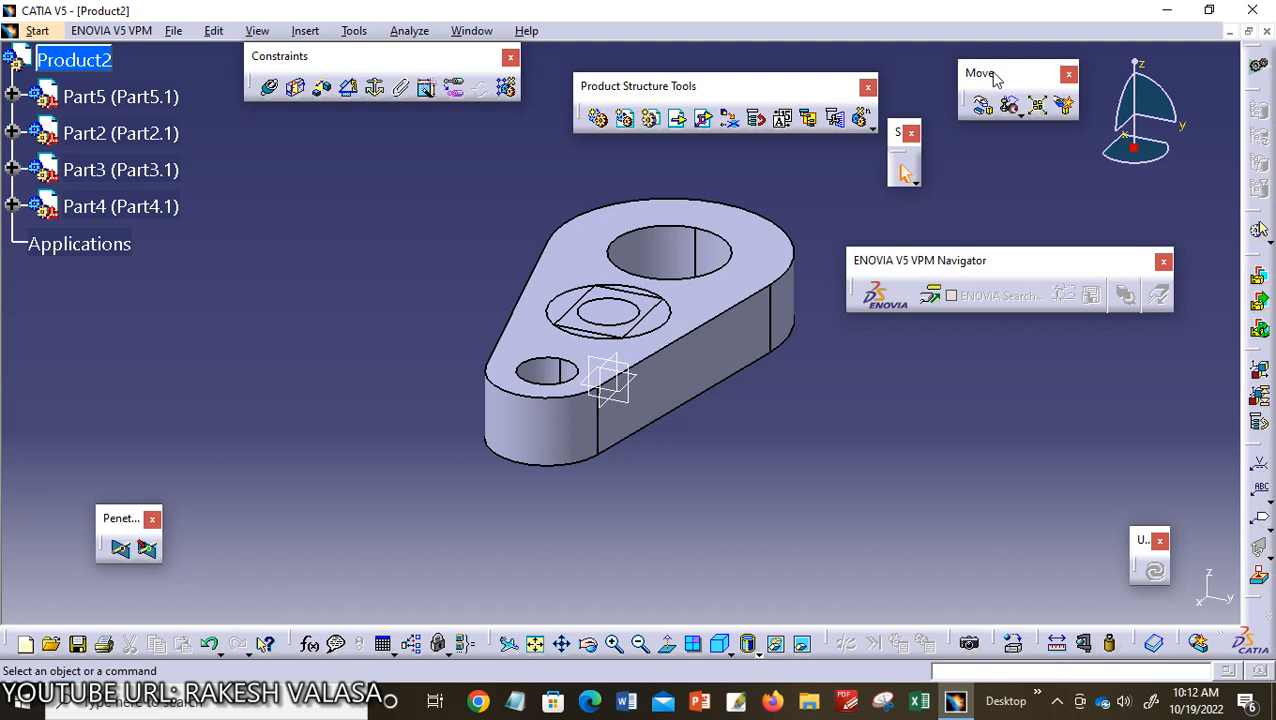
Reposition the floating Move toolbar beside the overlapping parts, just below the Constraints toolbar
left_click_drag(993, 78, 390, 180)
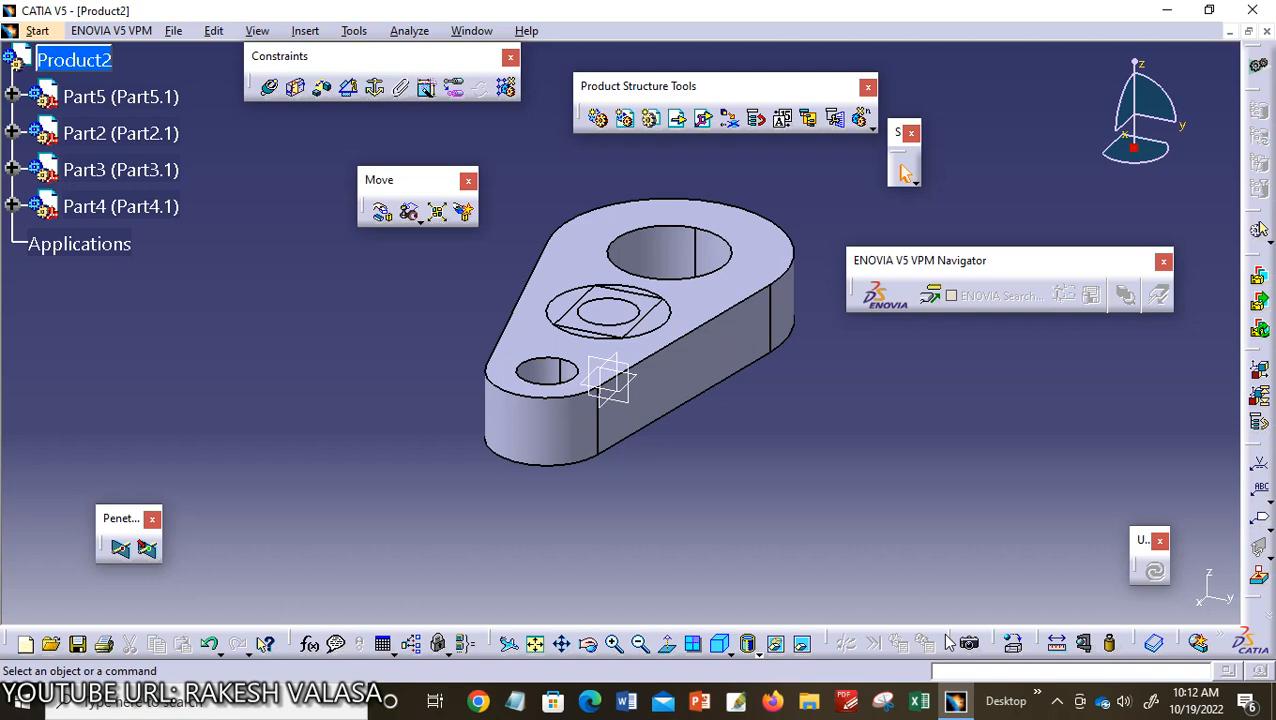
right_click(948, 642)
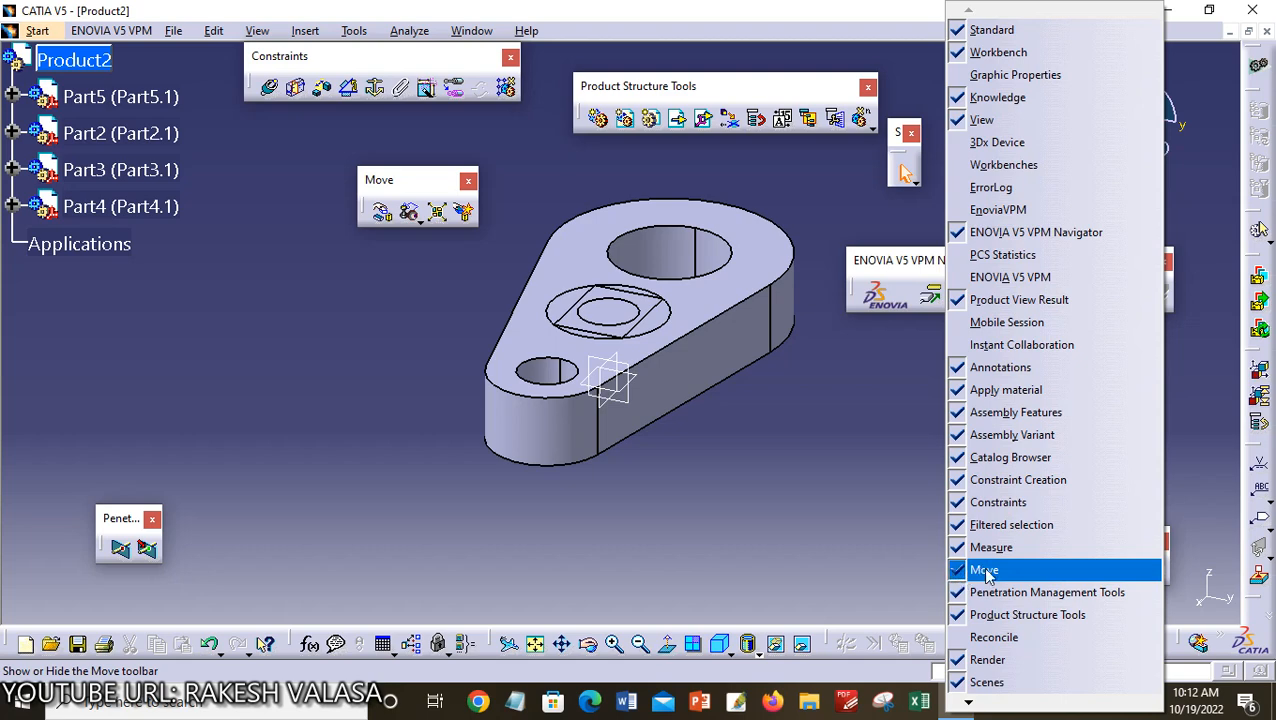
left_click(873, 560)
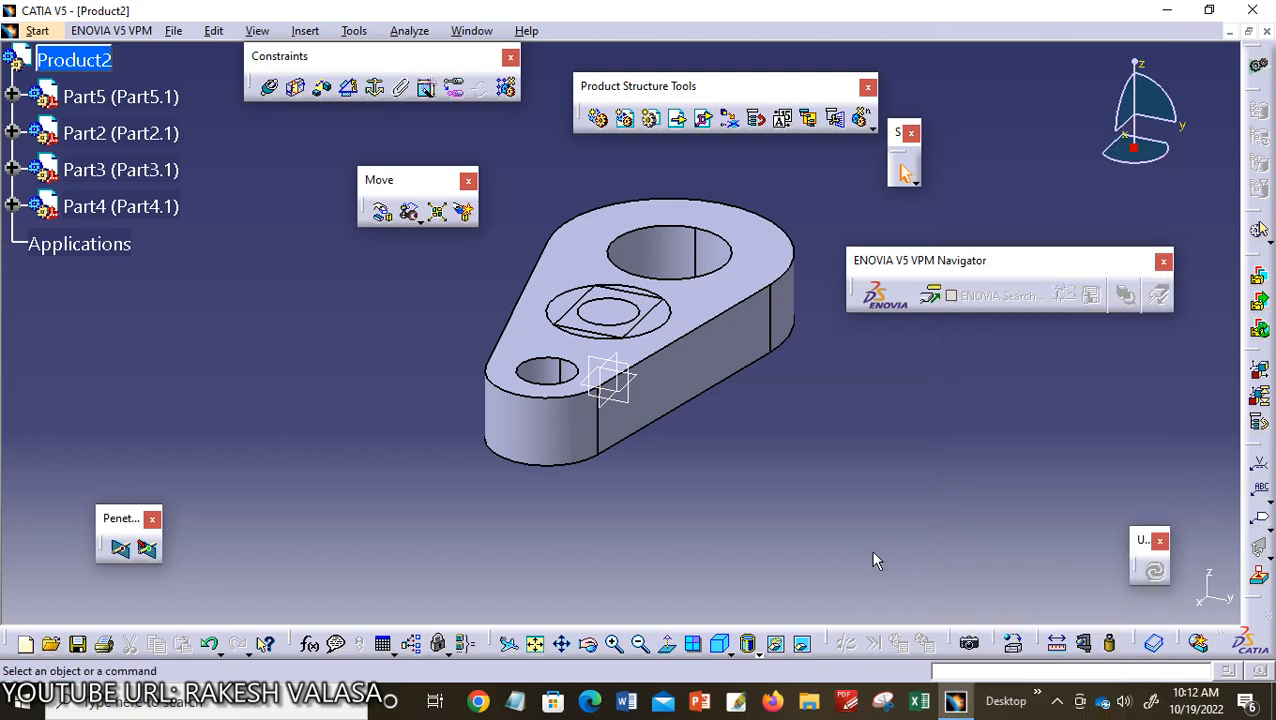
Use Manipulation to move the plate (Part2) along the X axis, clear of the other overlapping parts
left_click(383, 213)
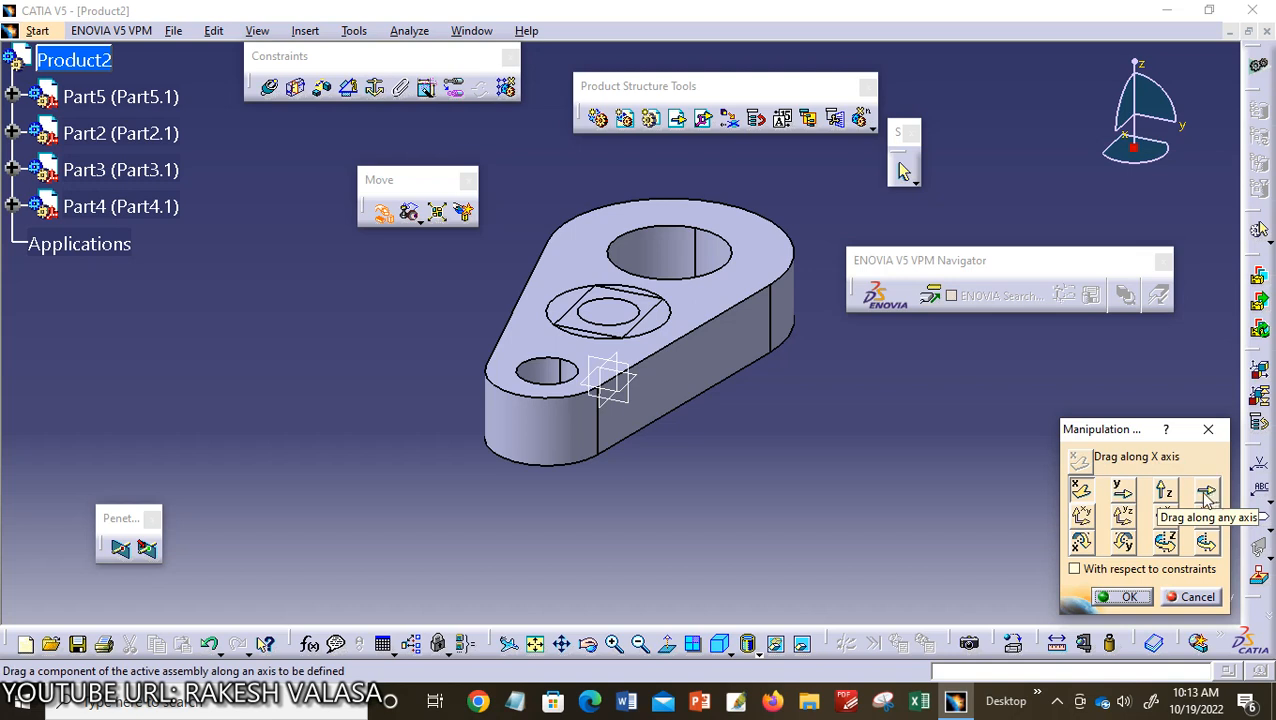
left_click(1082, 490)
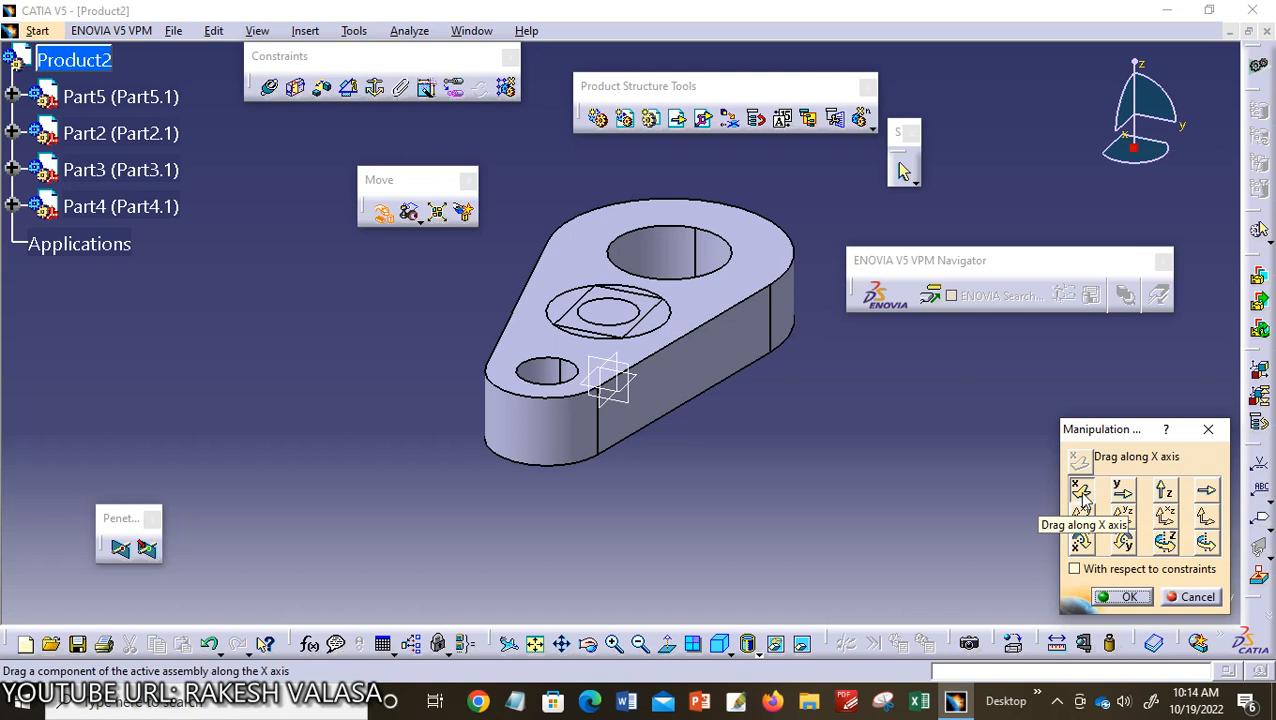
left_click(1082, 492)
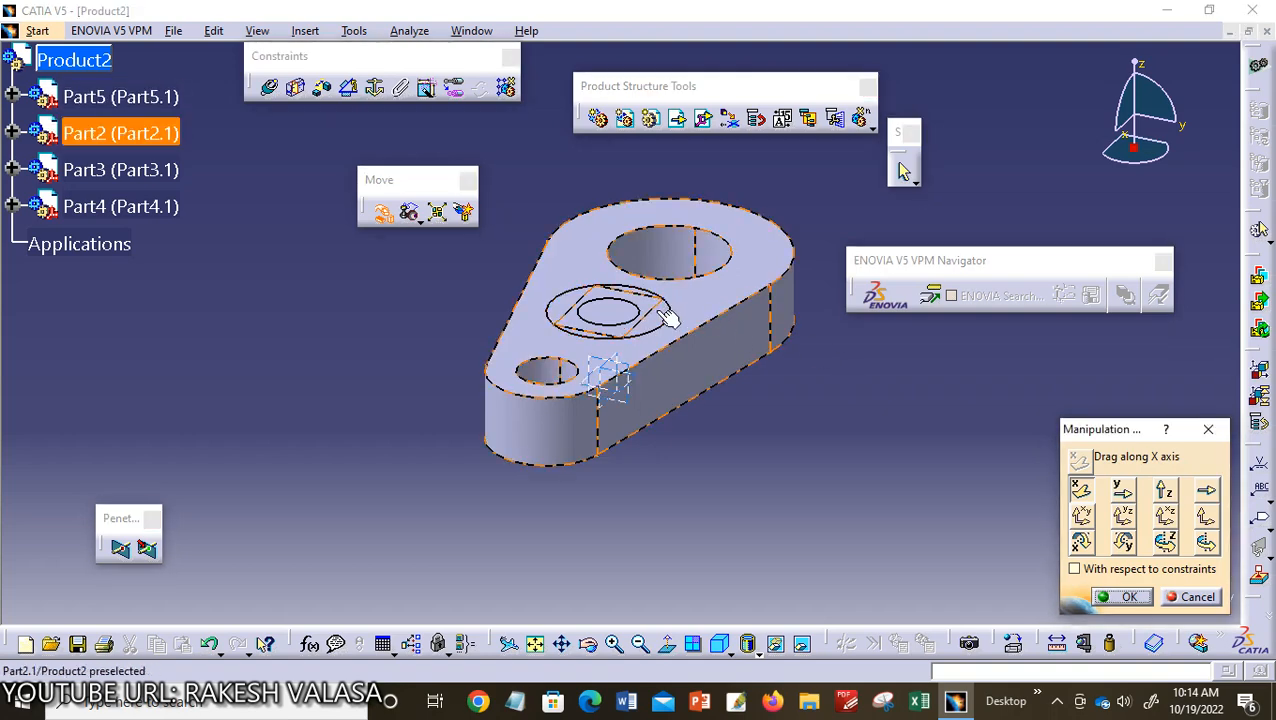
left_click(1078, 495)
left_click_drag(667, 330, 881, 235)
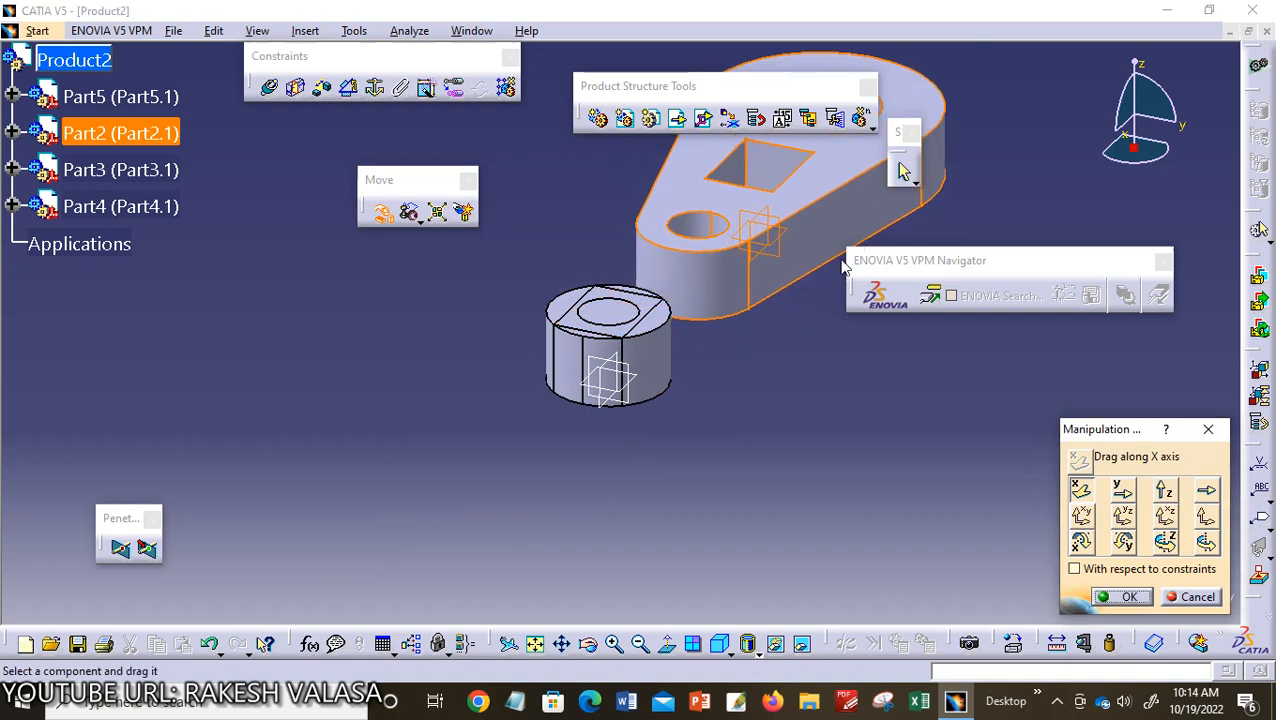
Move the large cylinder away from the stack along the Y axis and the square block (Part4) down along the Z axis
left_click(1120, 490)
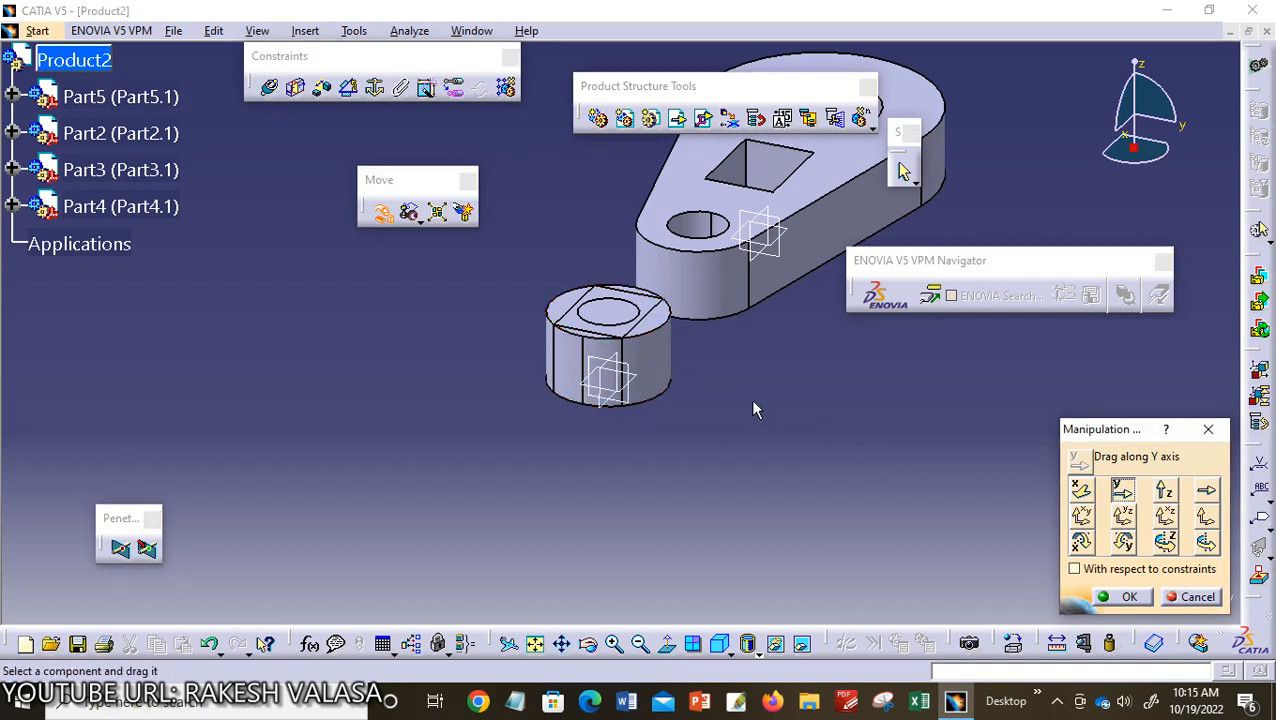
left_click_drag(660, 325, 939, 561)
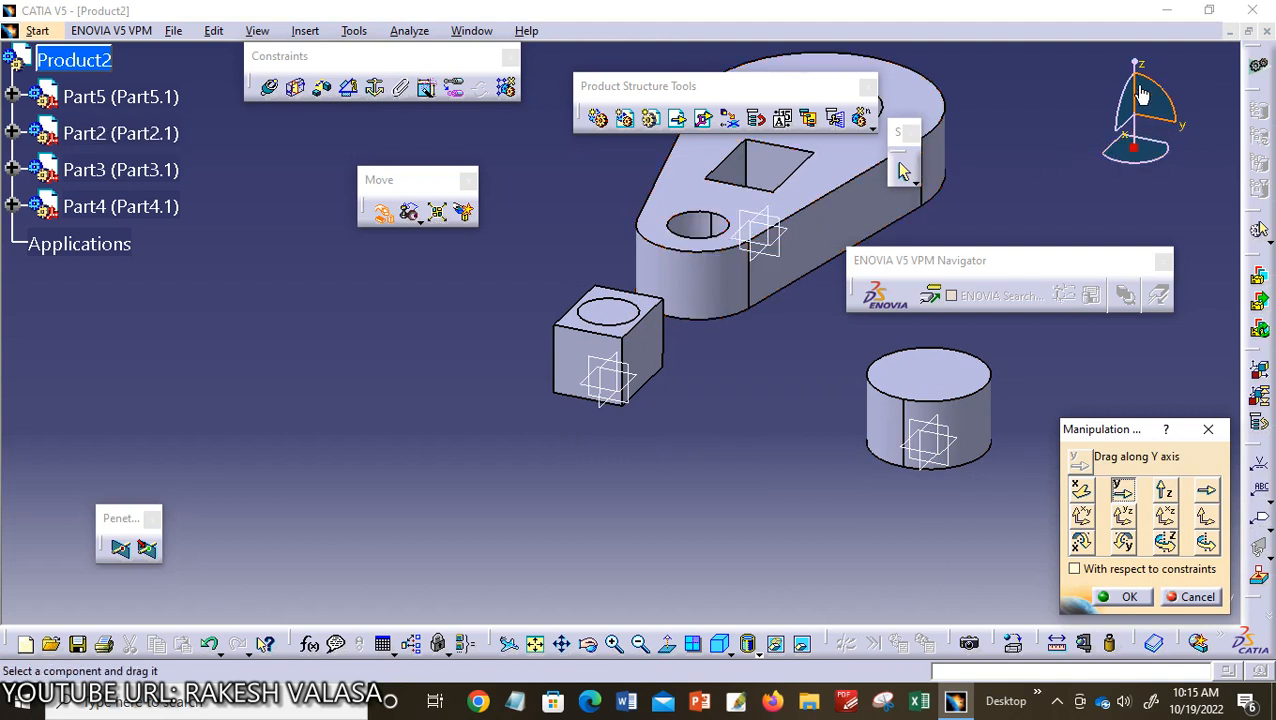
left_click(1166, 489)
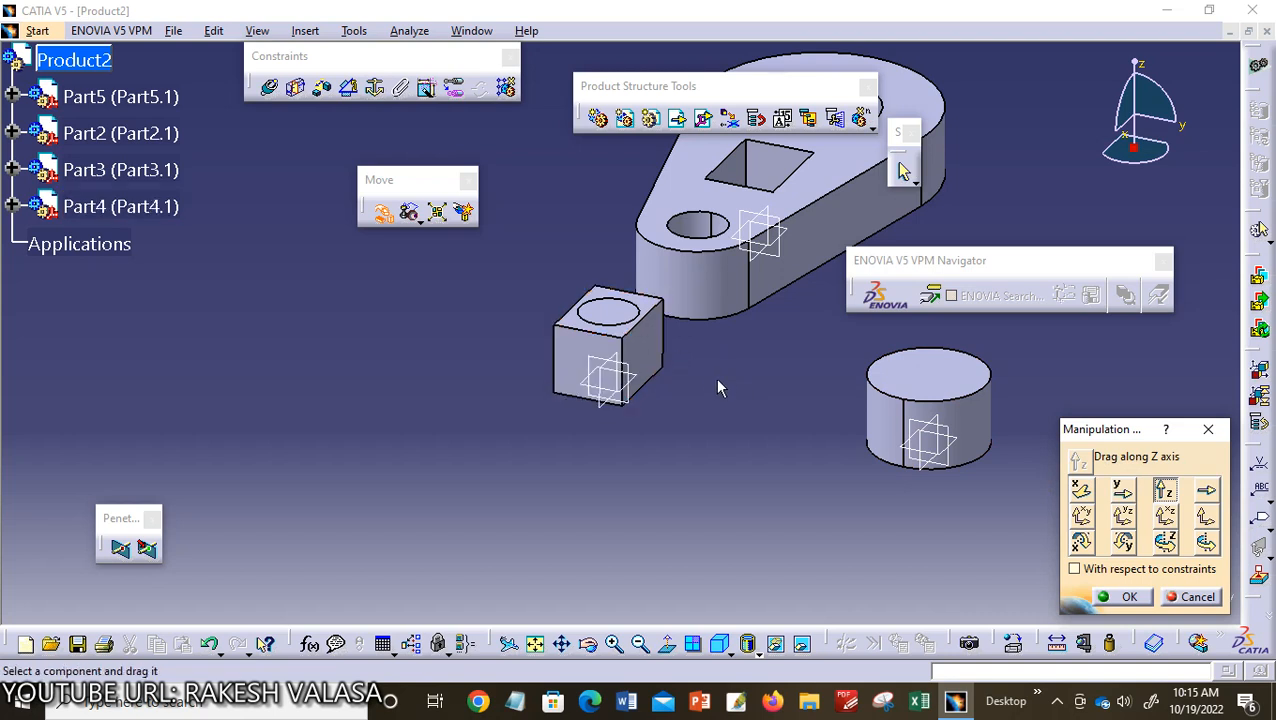
left_click(640, 346)
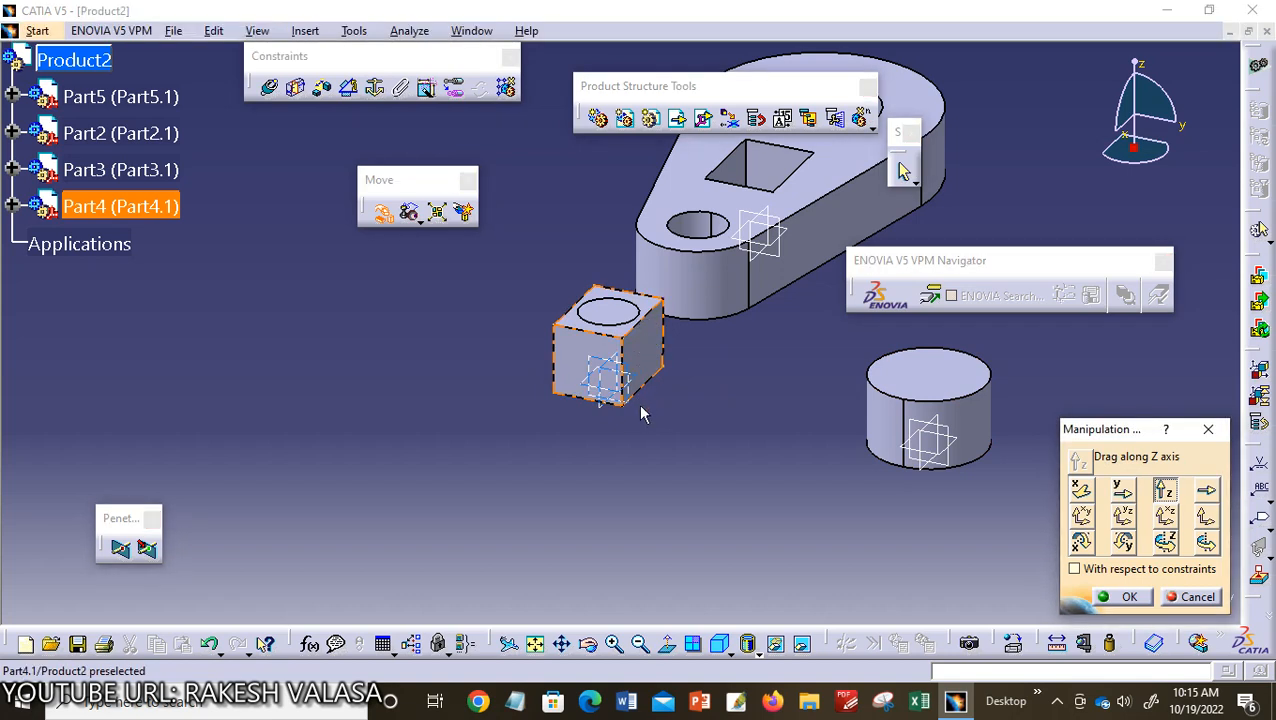
left_click_drag(650, 398, 652, 530)
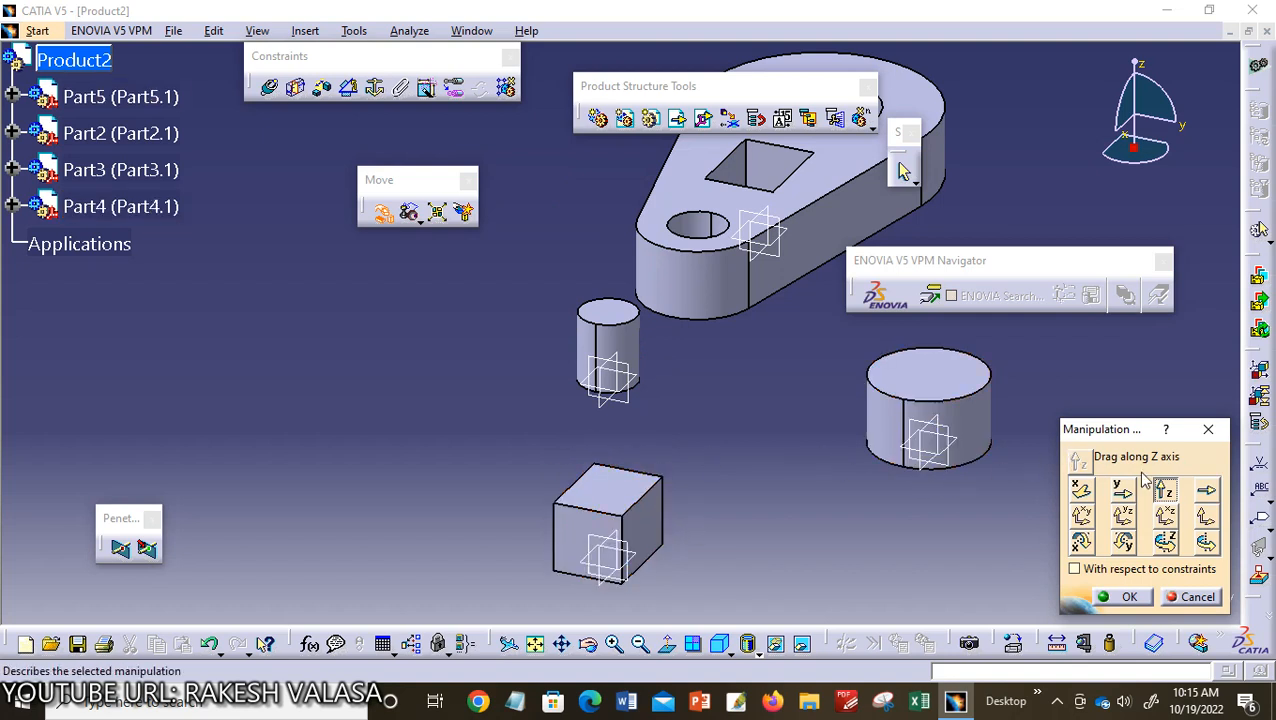
Move the small cylinder (Part3) up along its own vertical axis line and the plate (Part2) within the XY plane, past the small cylinder
left_click(1208, 492)
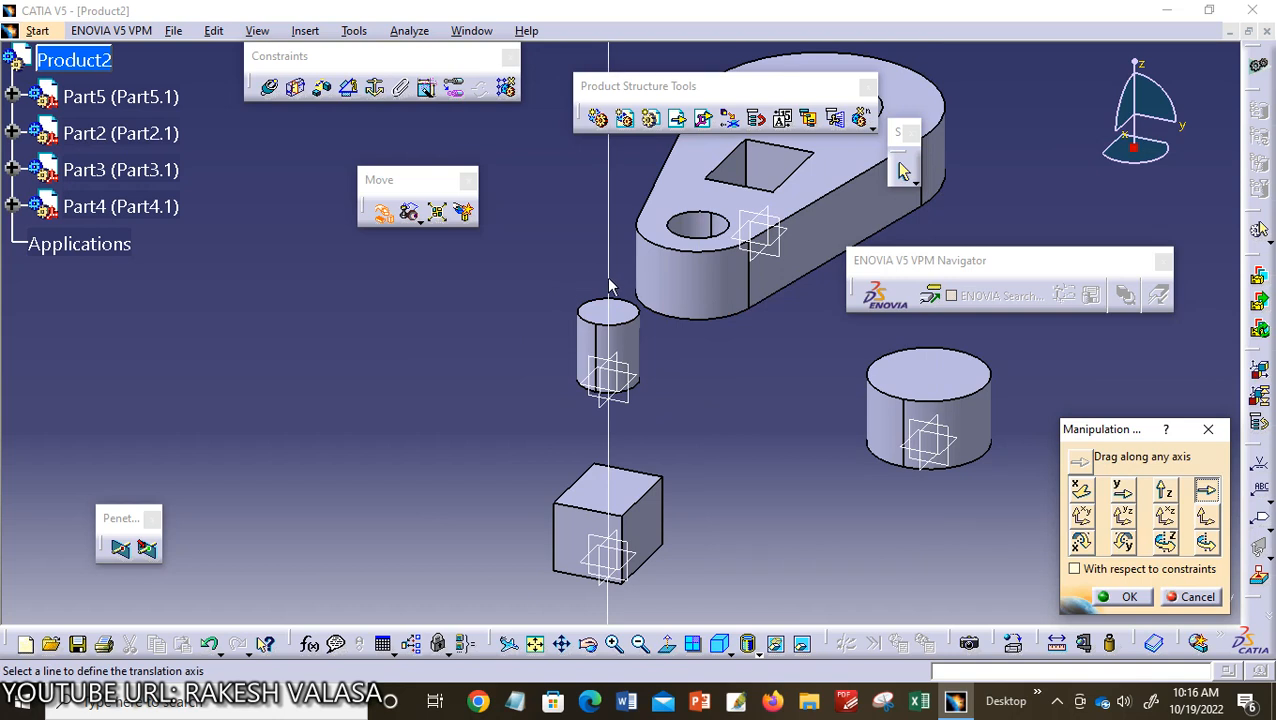
left_click(609, 285)
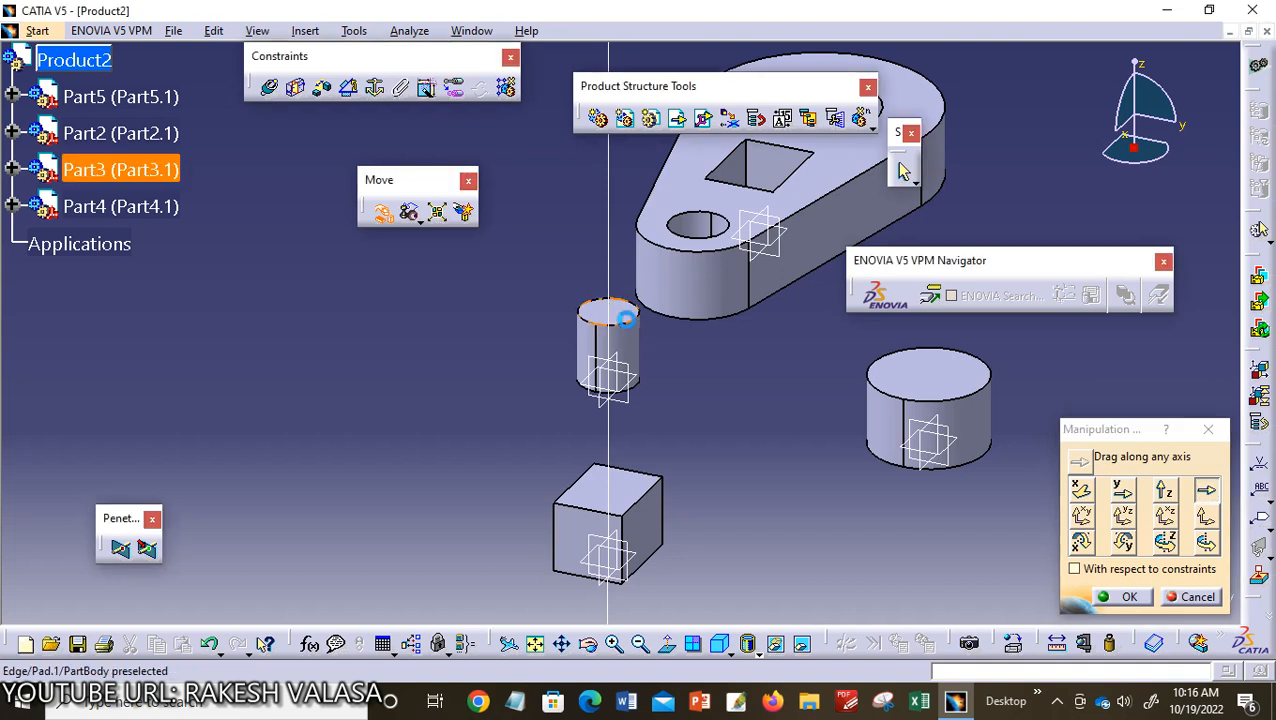
mouse_move(622, 298)
left_mouse_down()
mouse_move(614, 205)
mouse_move(613, 350)
mouse_move(614, 205)
mouse_move(613, 346)
mouse_move(613, 282)
left_mouse_up()
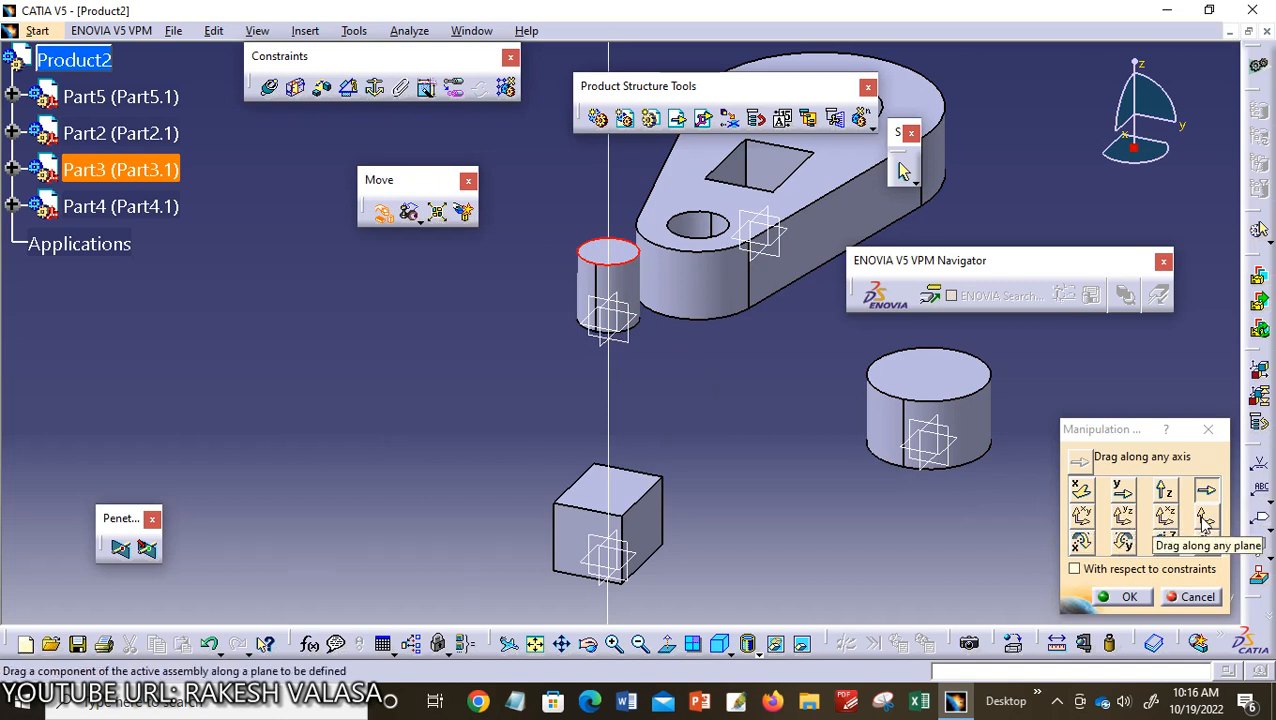
left_click(1081, 516)
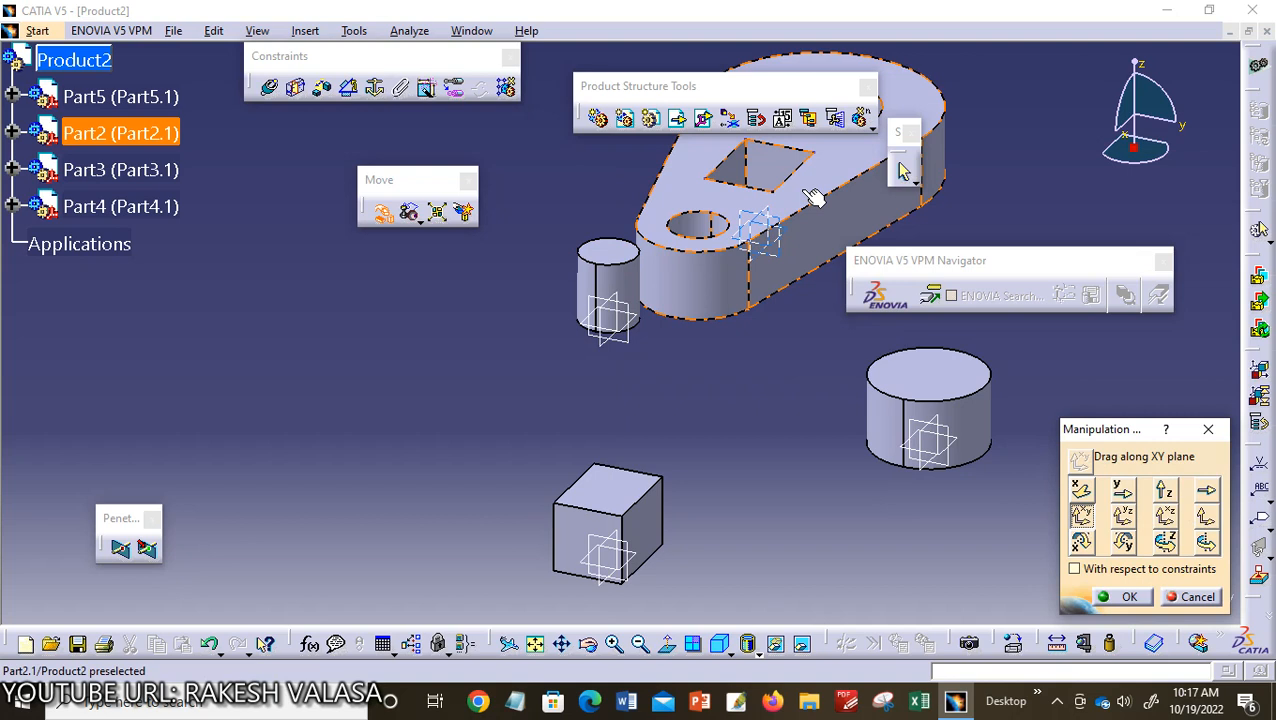
left_click_drag(813, 196, 464, 359)
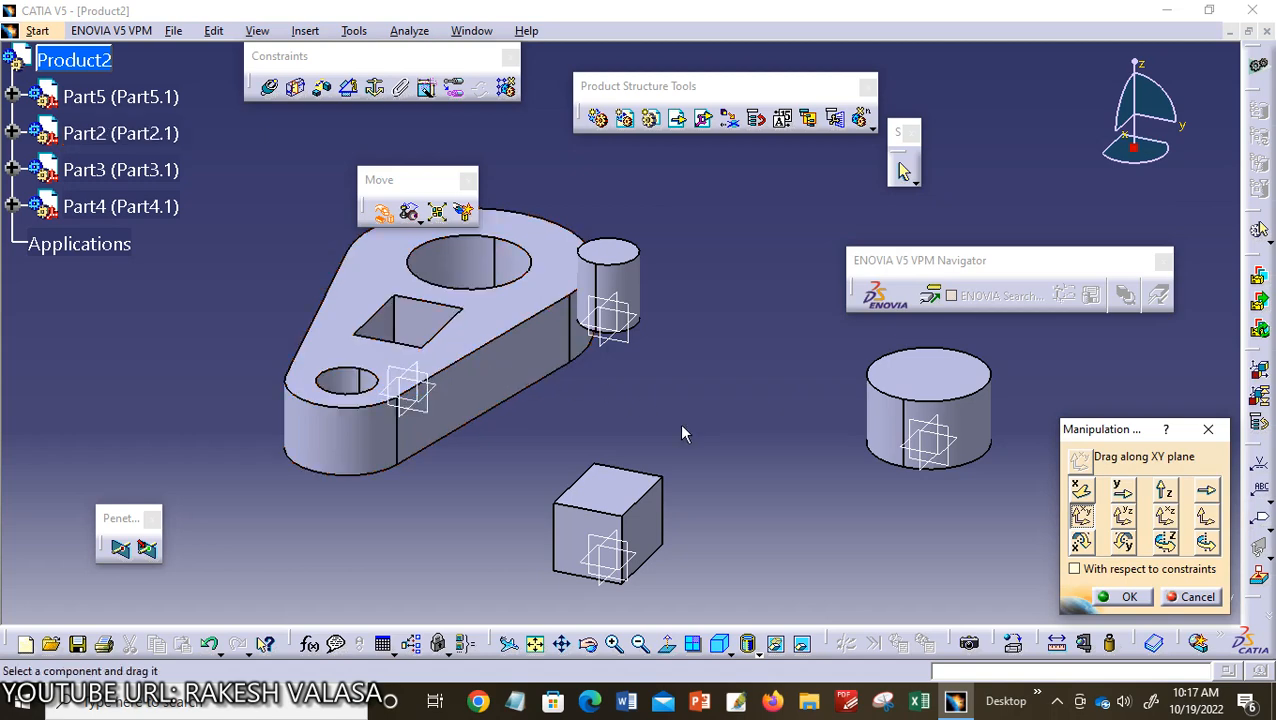
Move the large cylinder (Part5) within the YZ plane, closer to the square block
left_click(1124, 515)
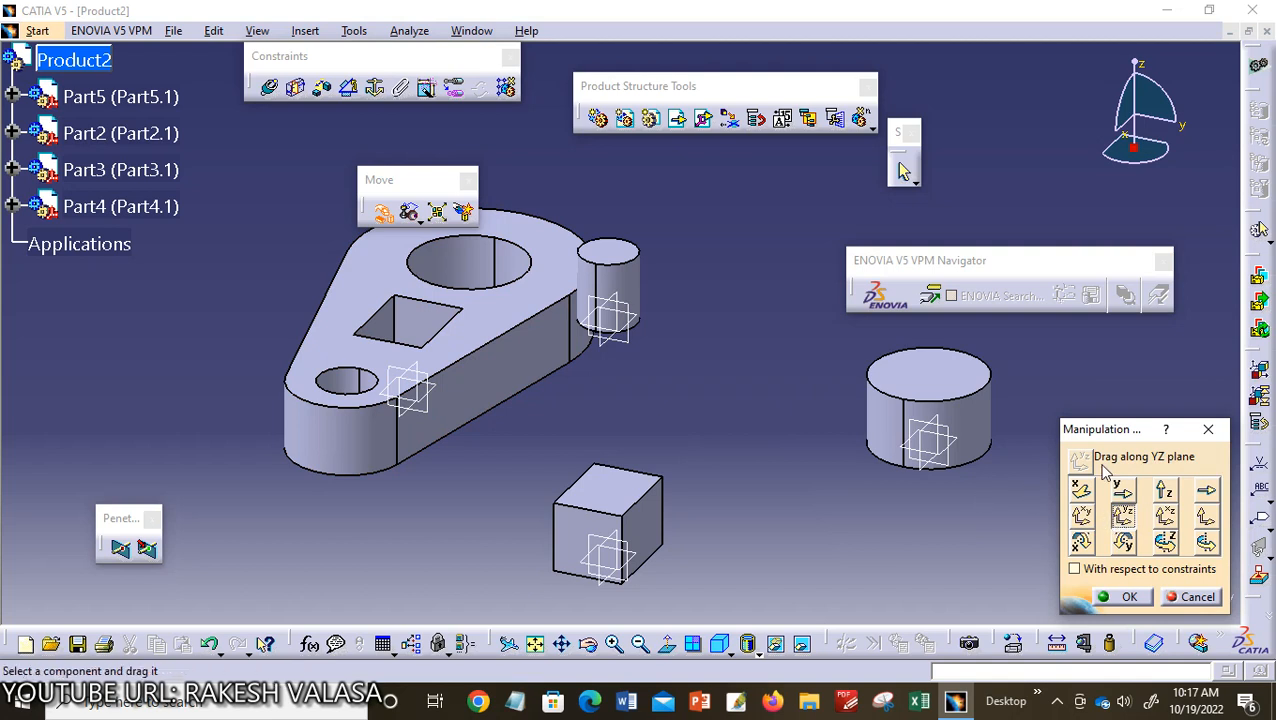
left_click(943, 385)
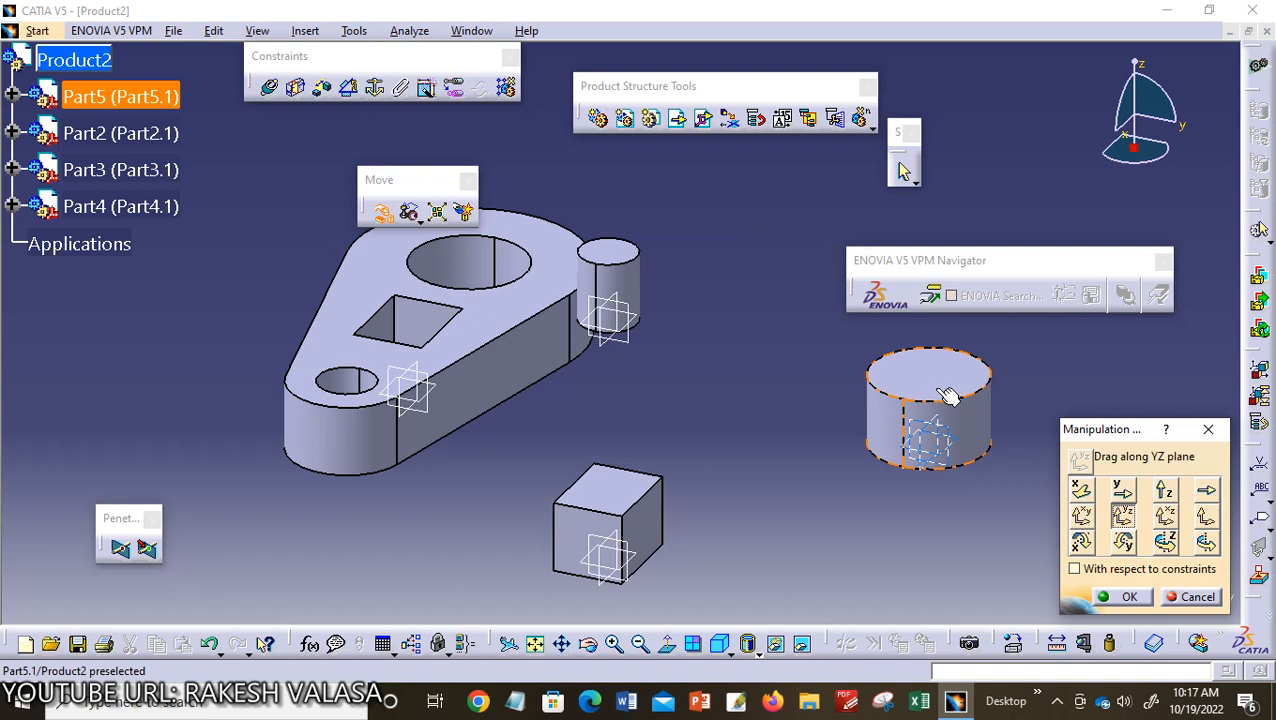
left_click_drag(895, 385, 475, 422)
left_click_drag(506, 306, 800, 420)
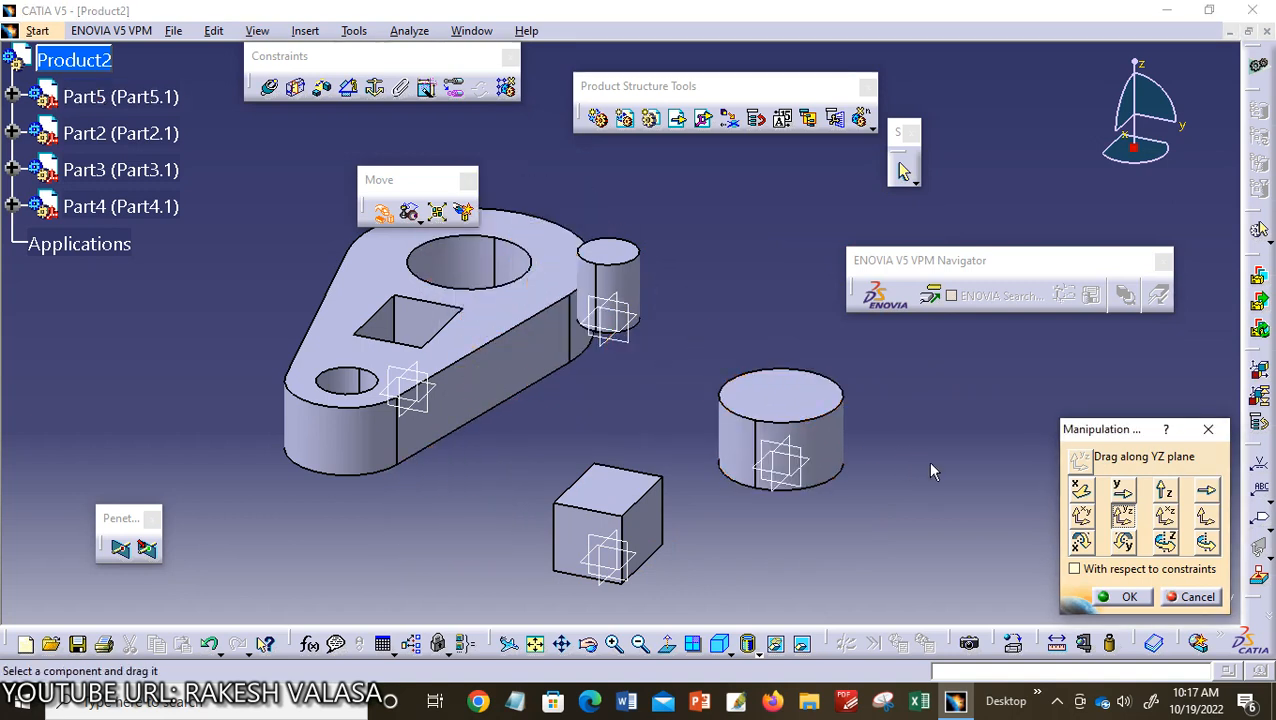
Move the square block (Part4) up within the XZ plane and the large cylinder (Part5) along the plane of its own top face
left_click(1170, 522)
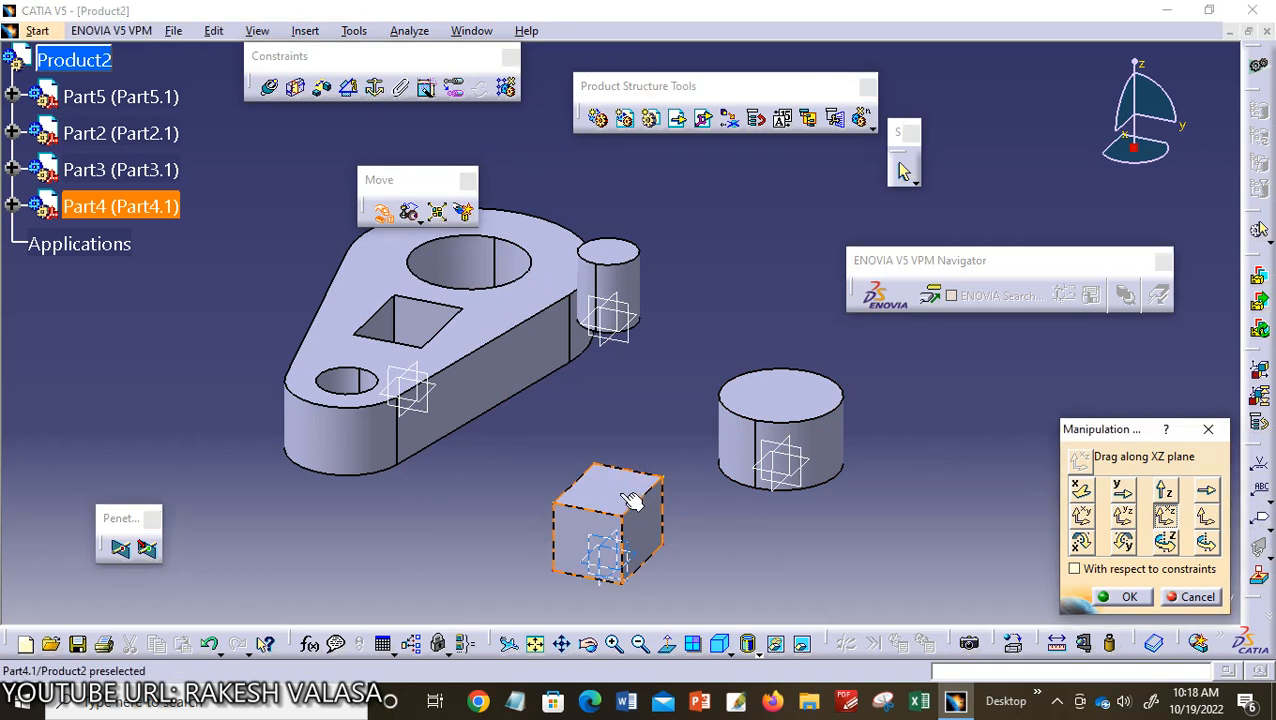
left_click_drag(631, 500, 610, 440)
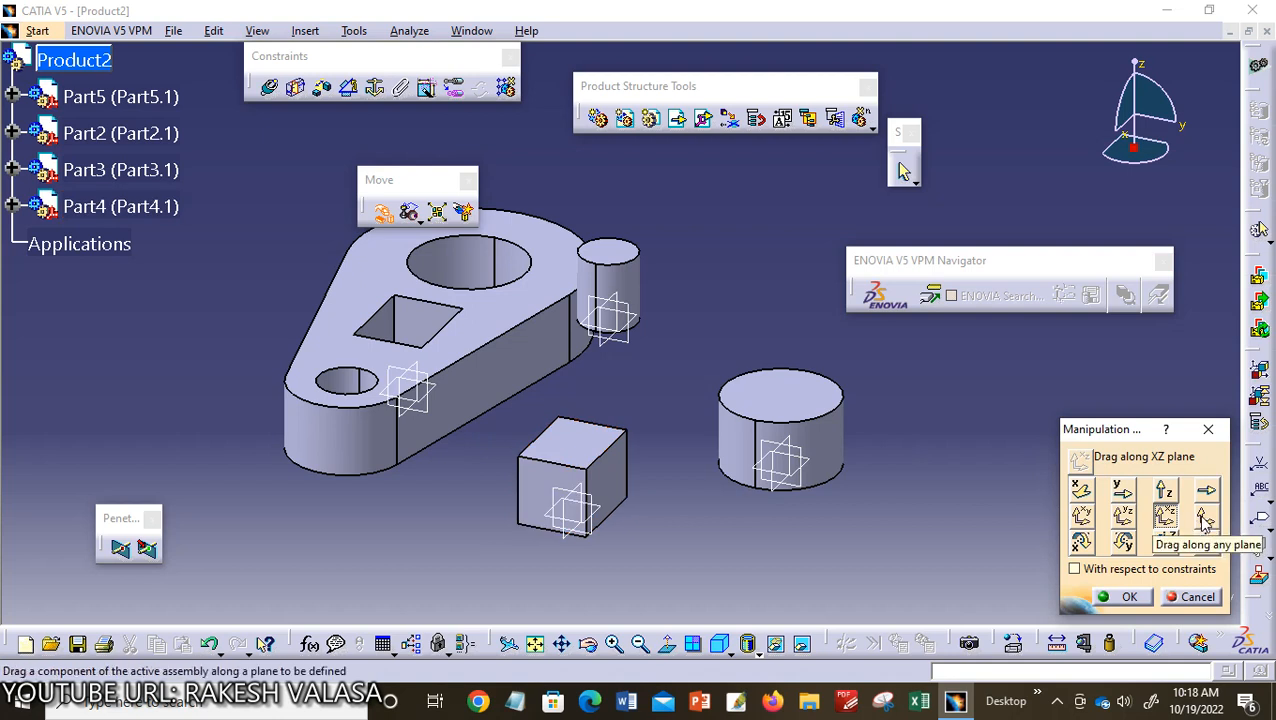
left_click(1205, 520)
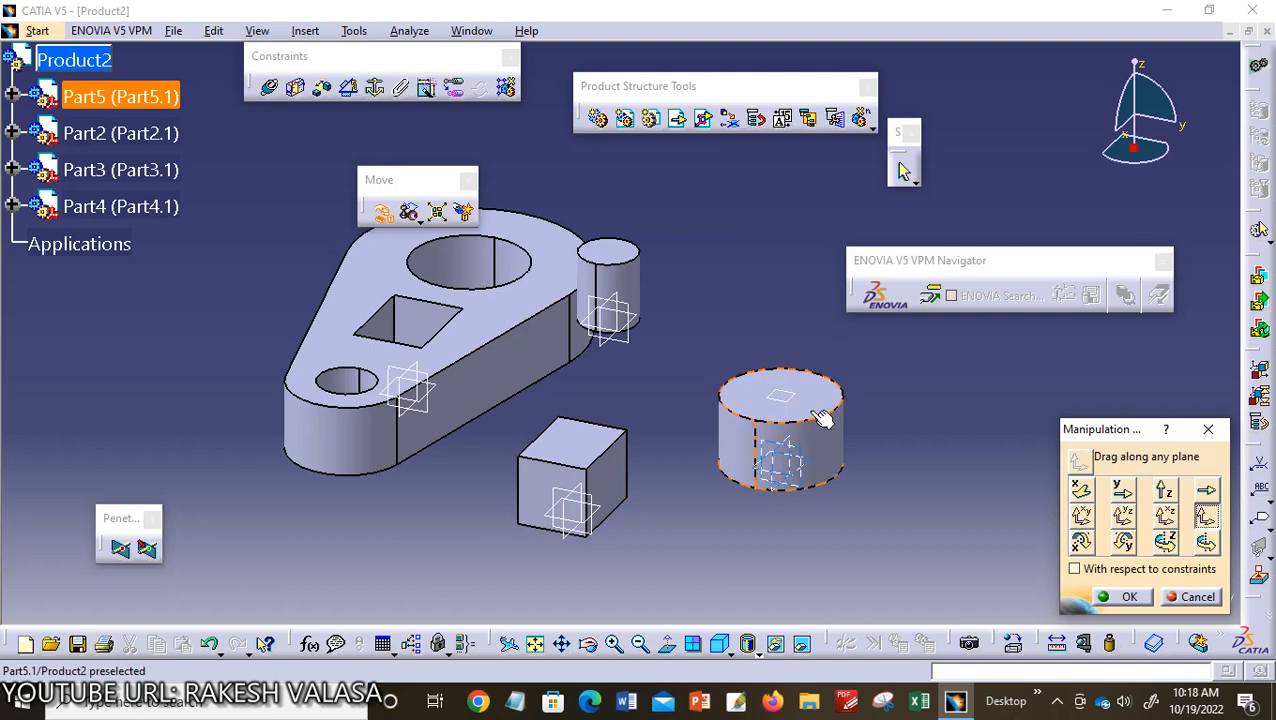
left_click_drag(820, 418, 820, 472)
left_click_drag(757, 180, 830, 438)
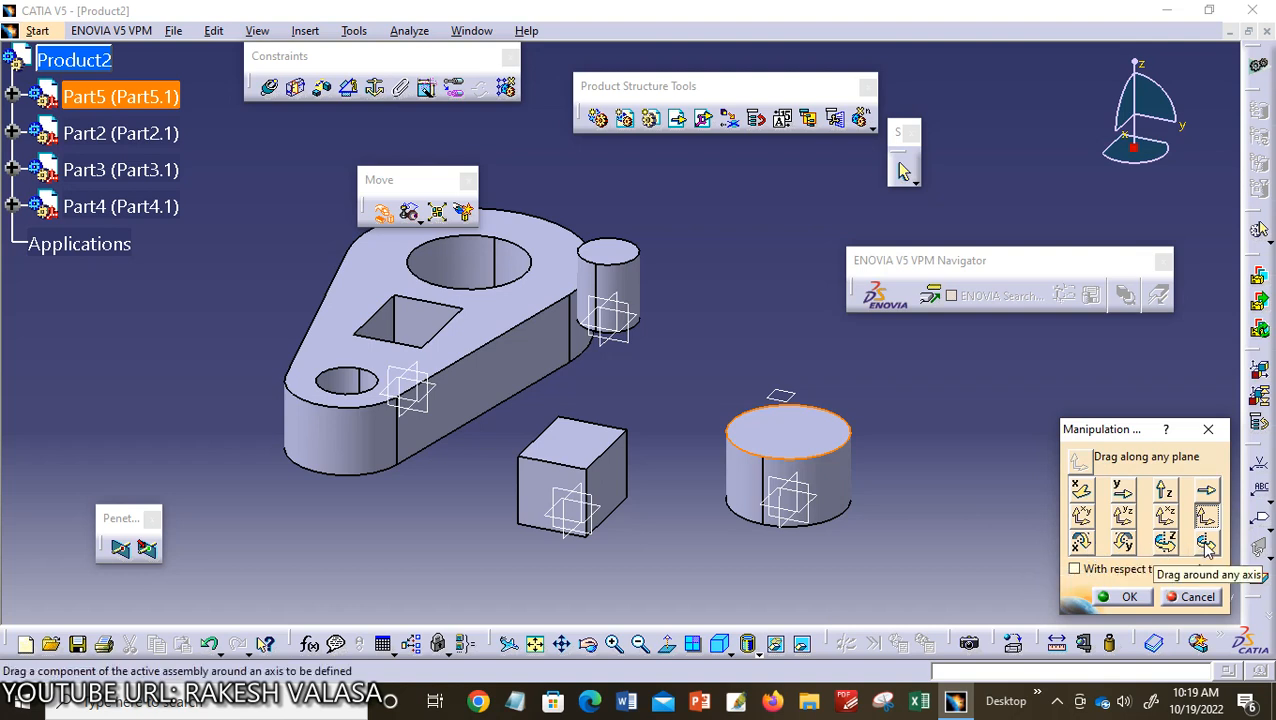
Rotate the small cylinder (Part3) around the X axis and the large cylinder (Part5) around the Y axis, tipping both onto their sides
left_click(1082, 543)
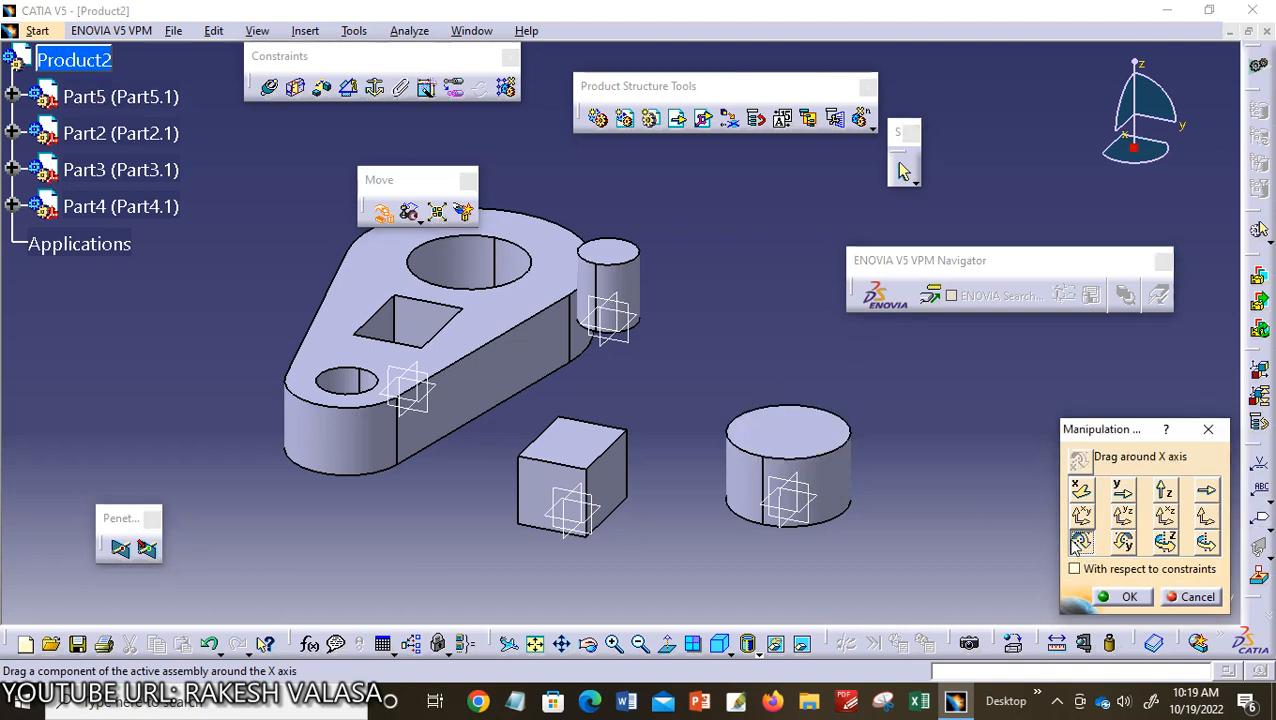
left_click(621, 250)
left_click_drag(627, 255, 803, 324)
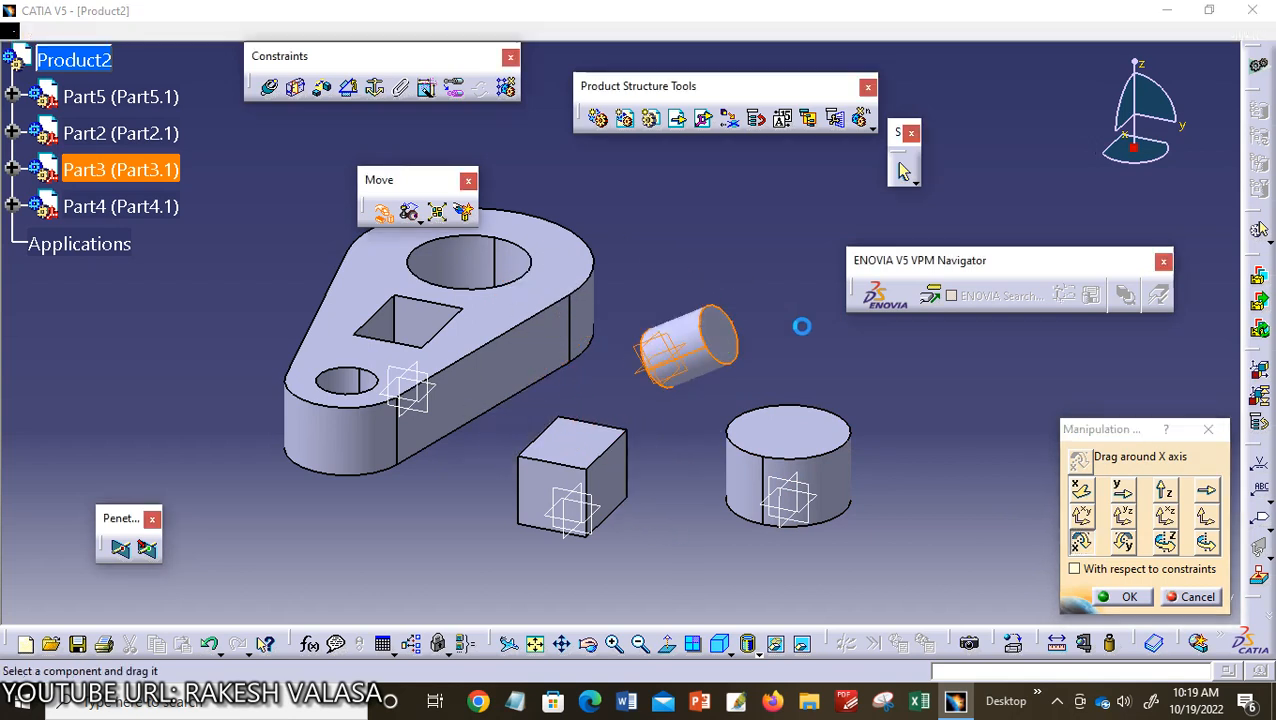
left_click(1123, 541)
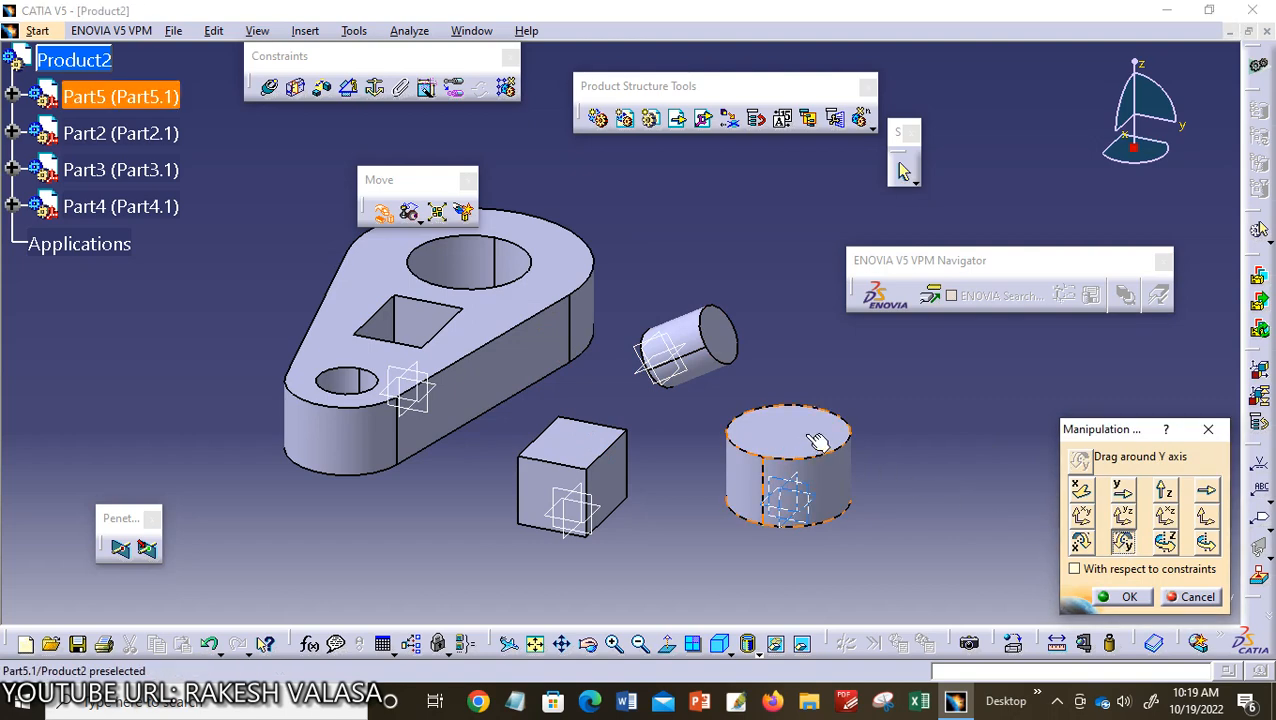
left_click_drag(817, 441, 835, 415)
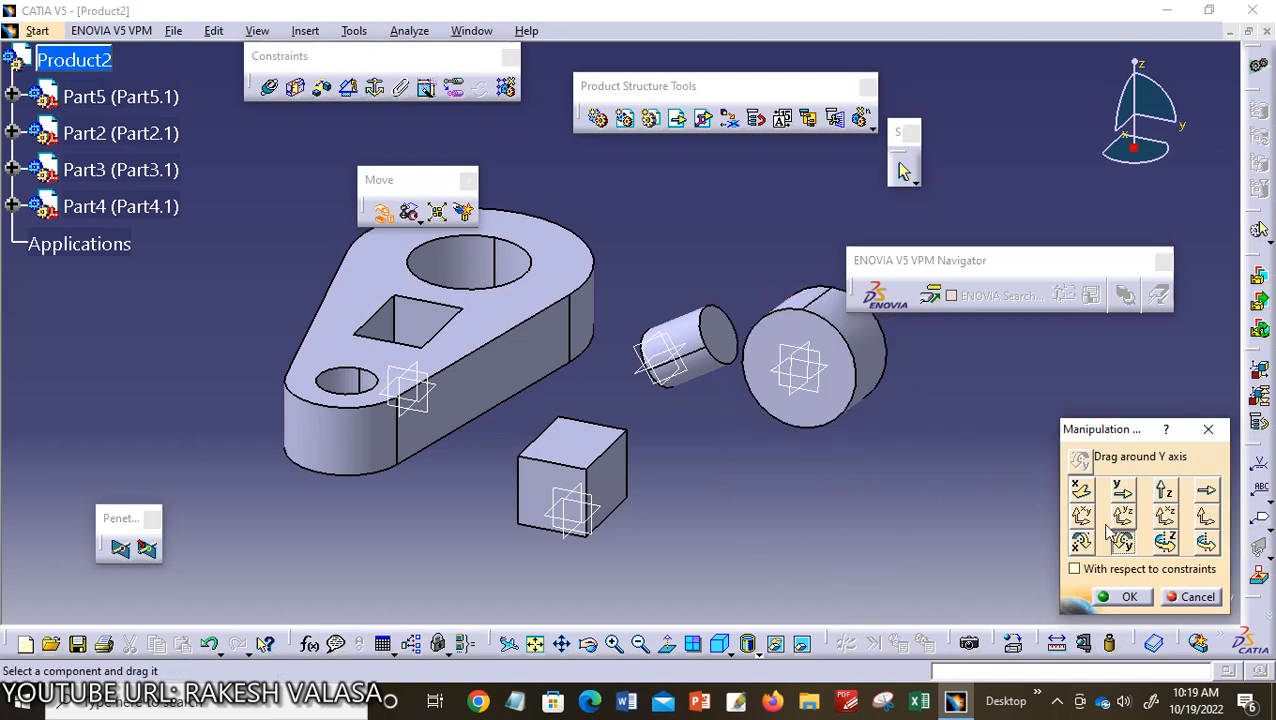
Rotate the square block (Part4) around the Z axis and the plate (Part2) around the axis of its large hole
left_click(1166, 541)
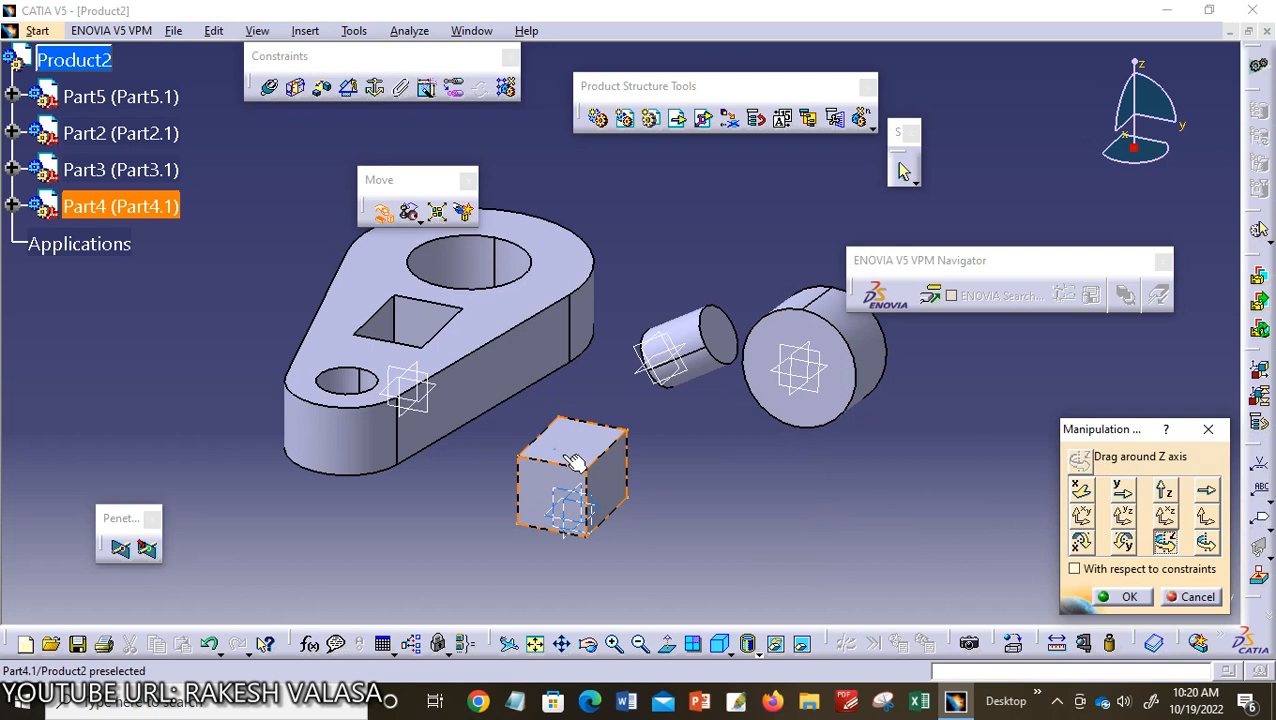
left_click_drag(571, 462, 706, 524)
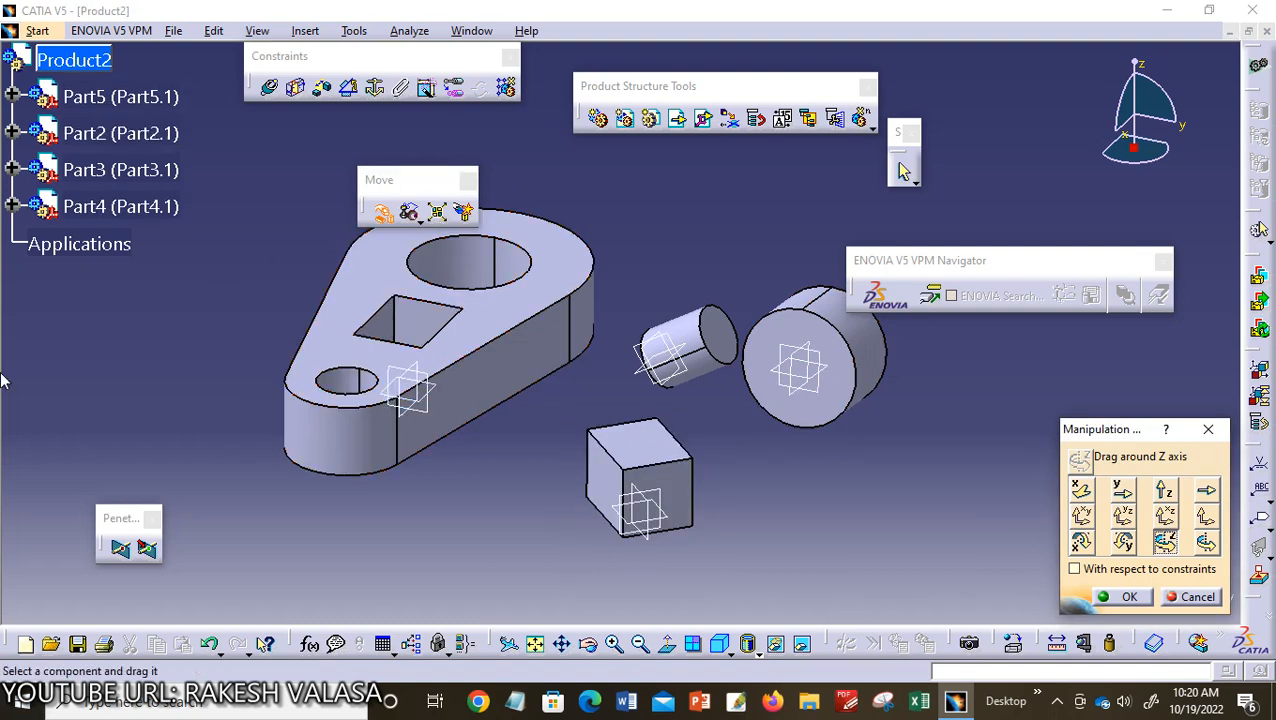
left_click(1205, 548)
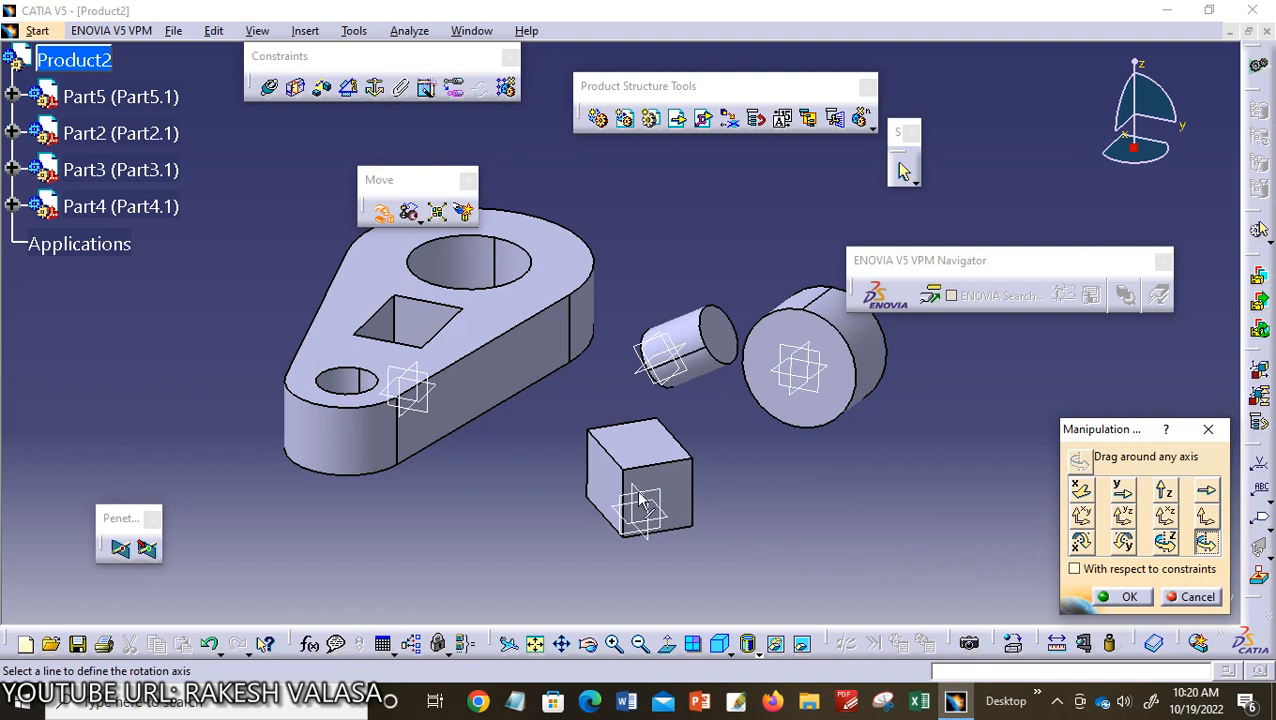
left_click(522, 375)
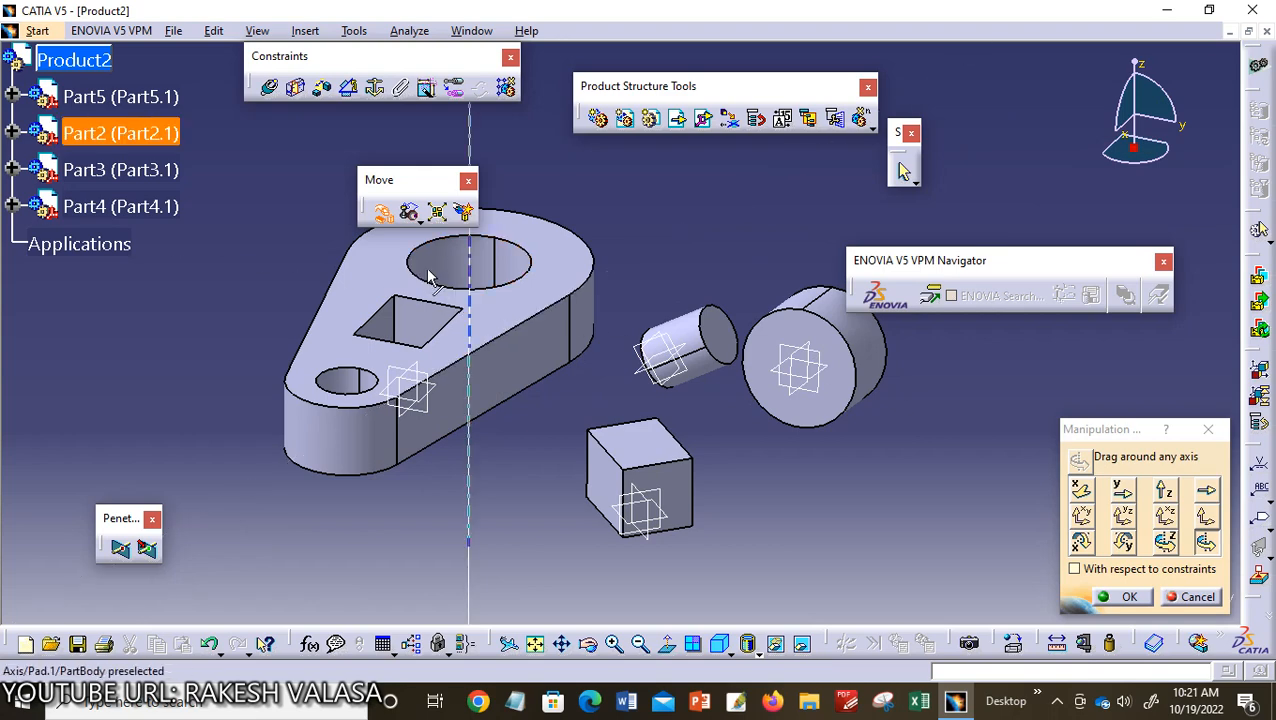
left_click(466, 272)
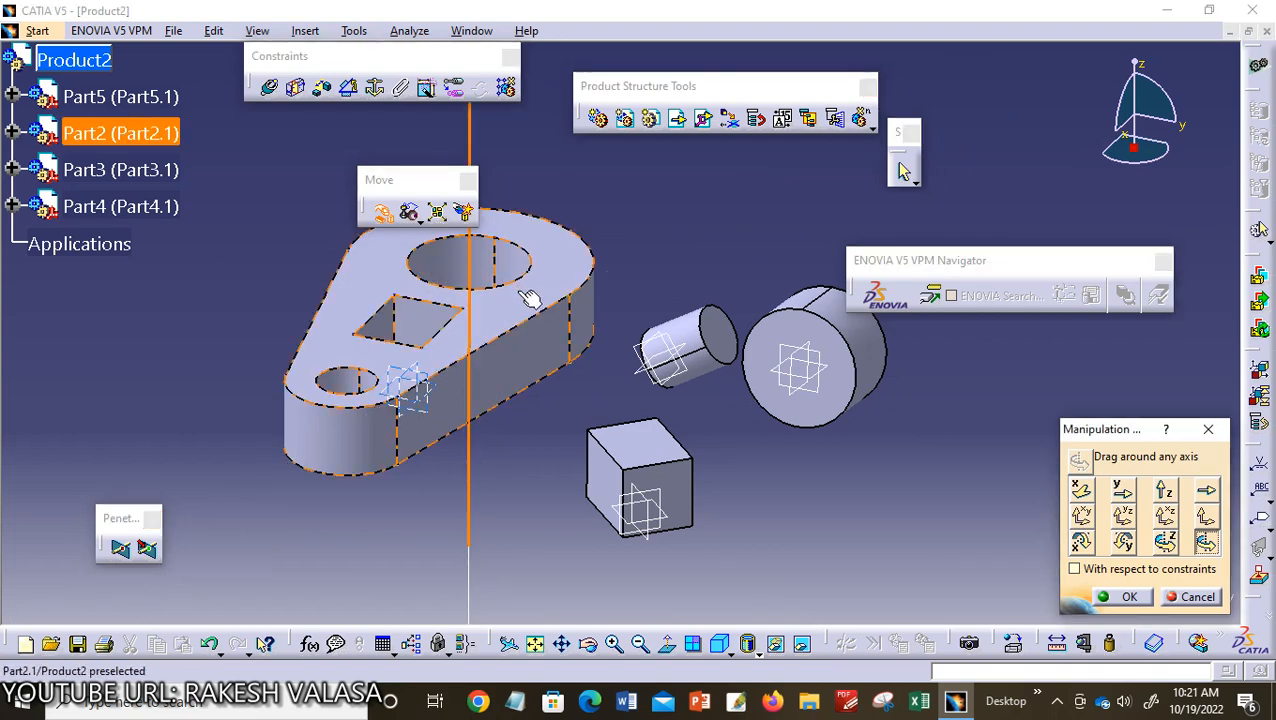
left_click_drag(529, 298, 711, 483)
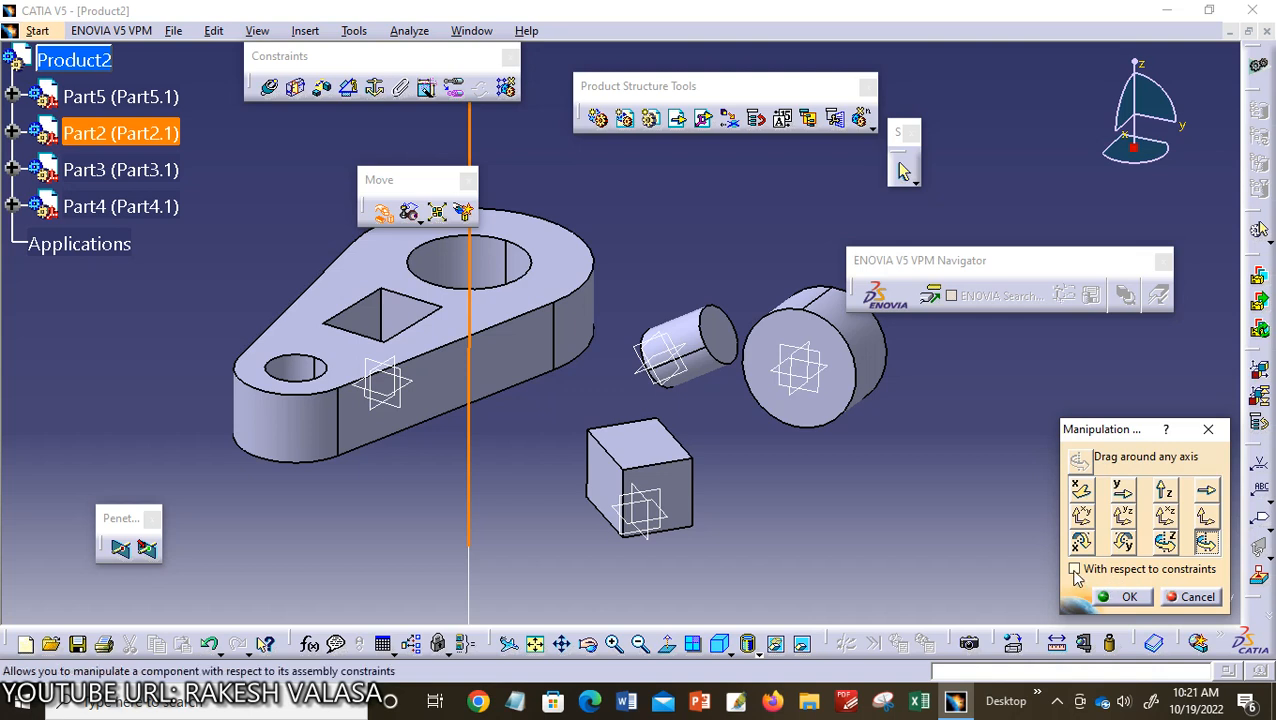
Enable manipulation with respect to constraints and accept the manipulated component positions
left_click(1075, 569)
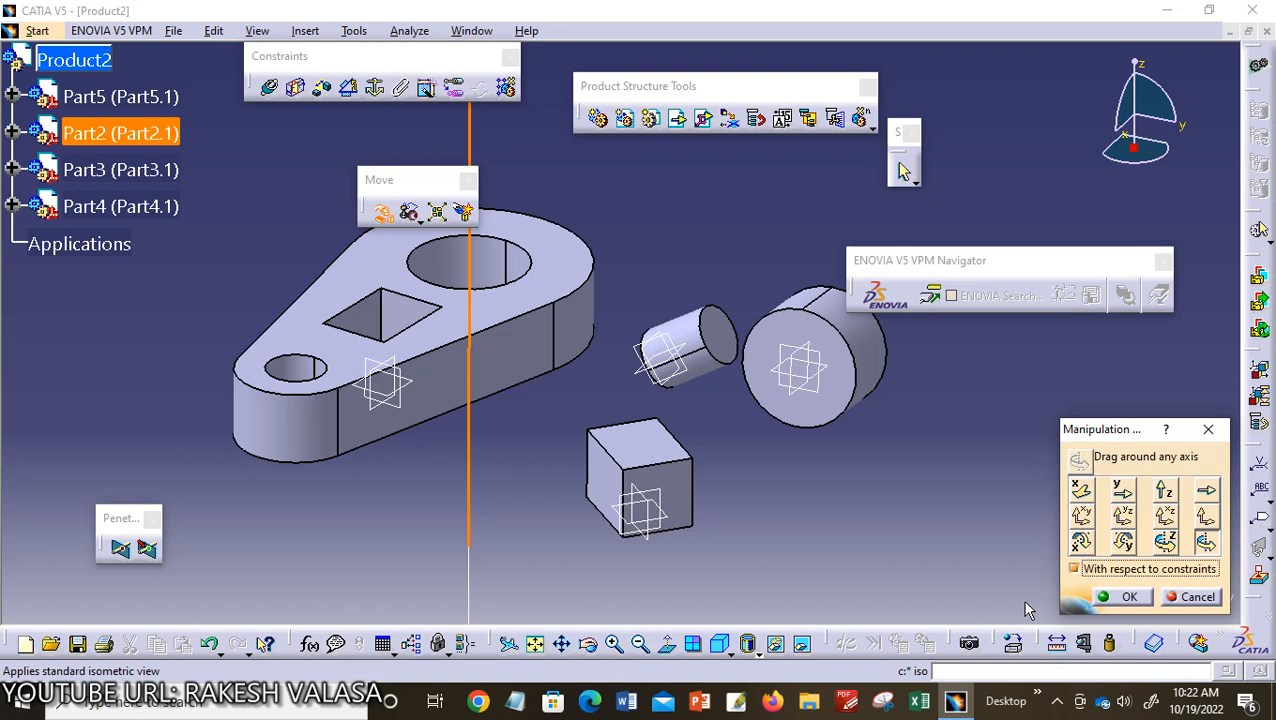
left_click(1117, 596)
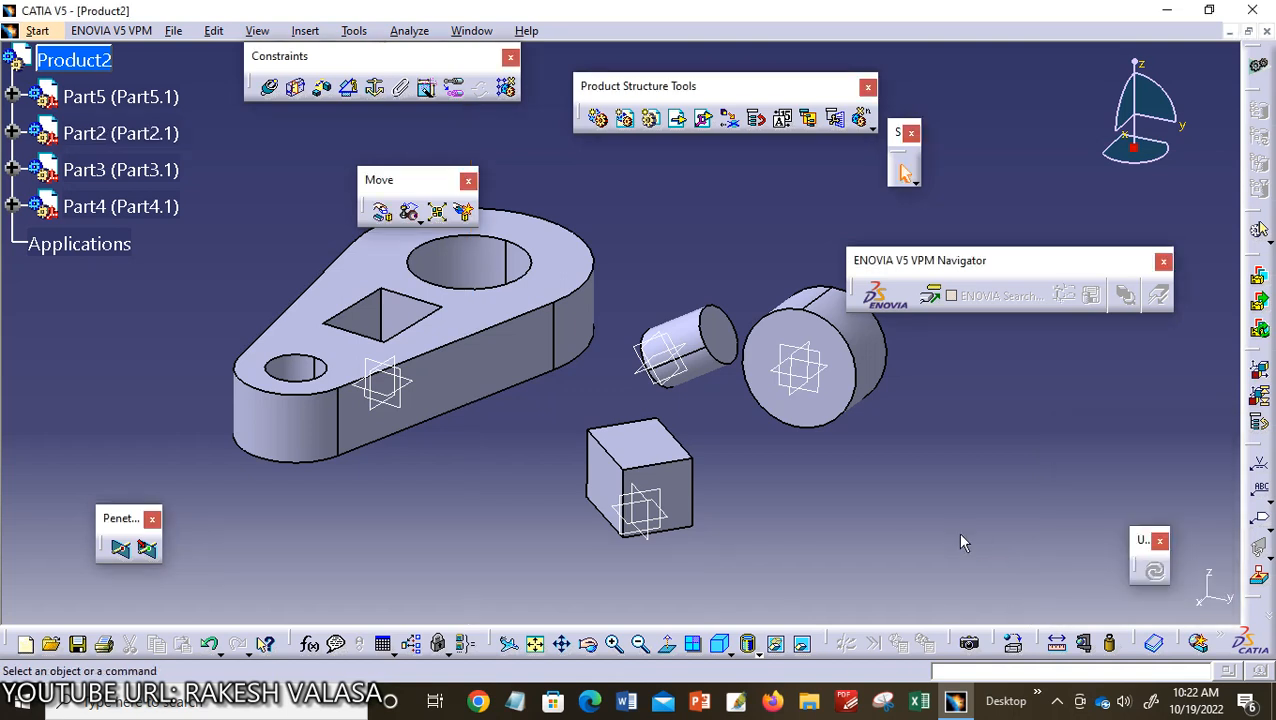